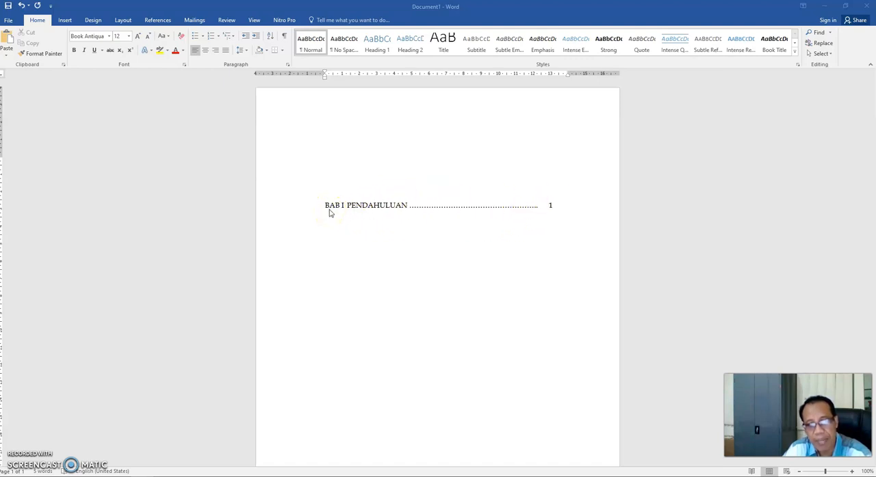
click(358, 196)
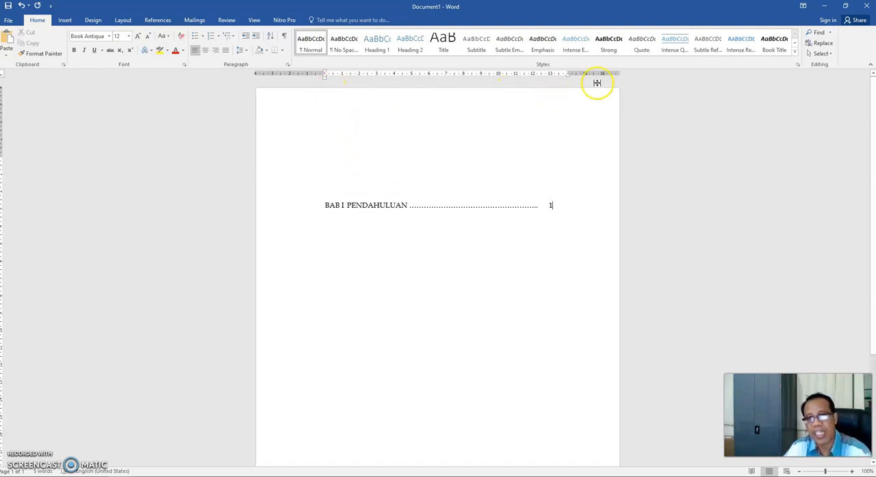
double_click(378, 215)
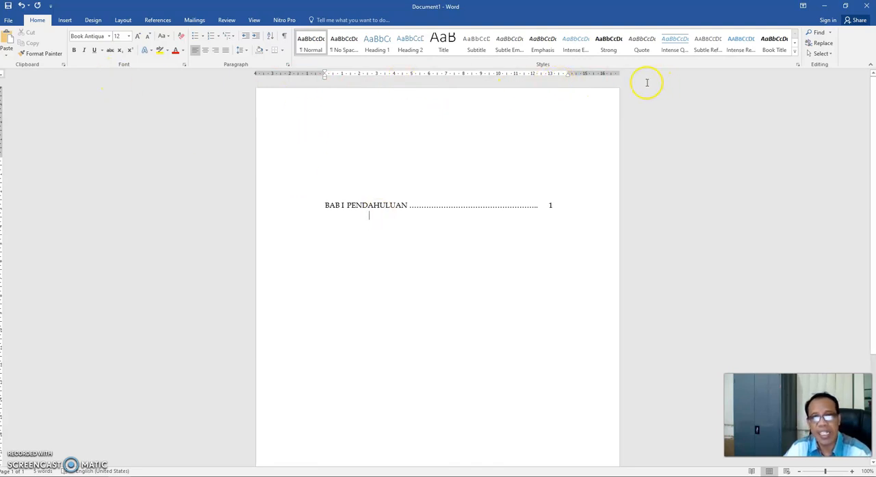
- Set the display measurement units to Centimeters in the advanced program options
click(9, 20)
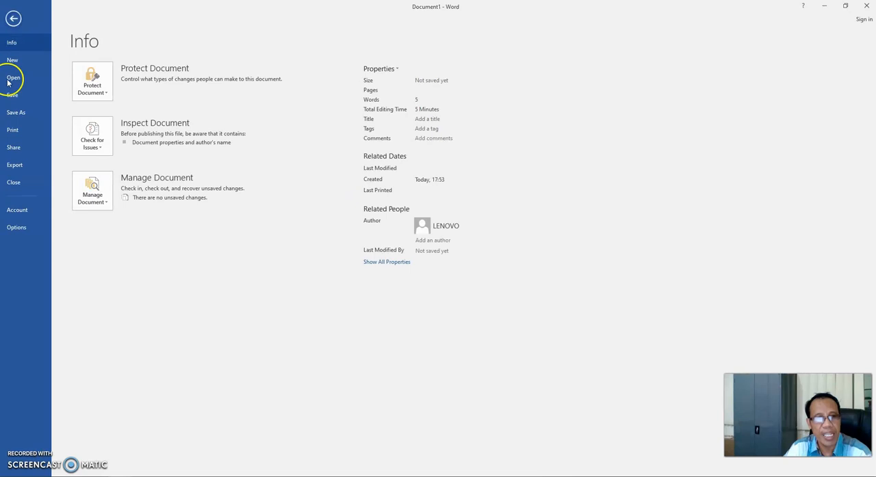
click(21, 230)
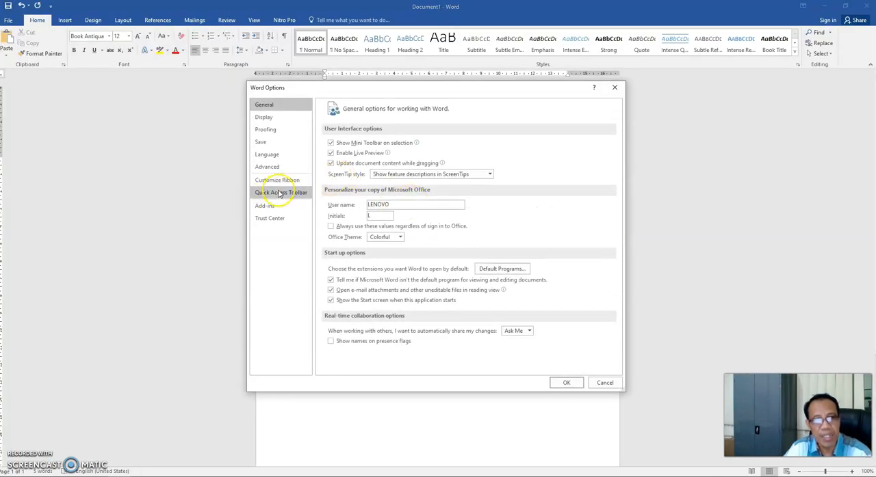
click(276, 171)
scroll(445, 253, down, 10)
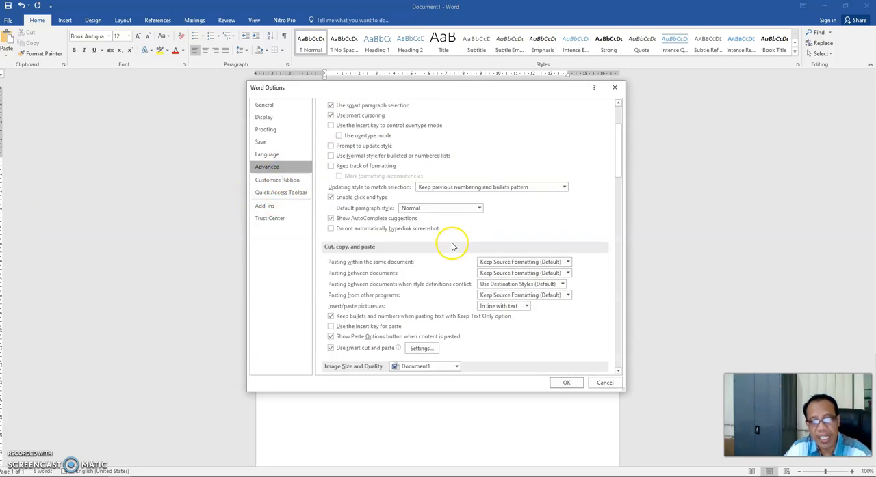
scroll(445, 265, down, 6)
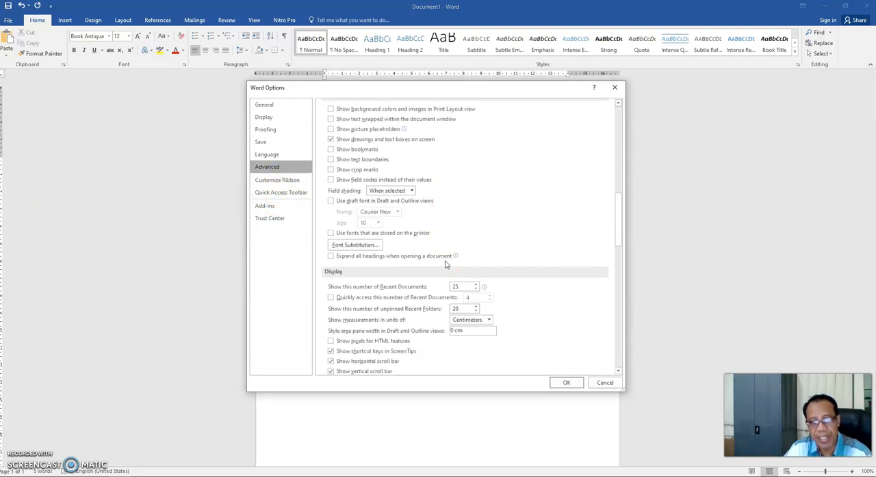
click(488, 319)
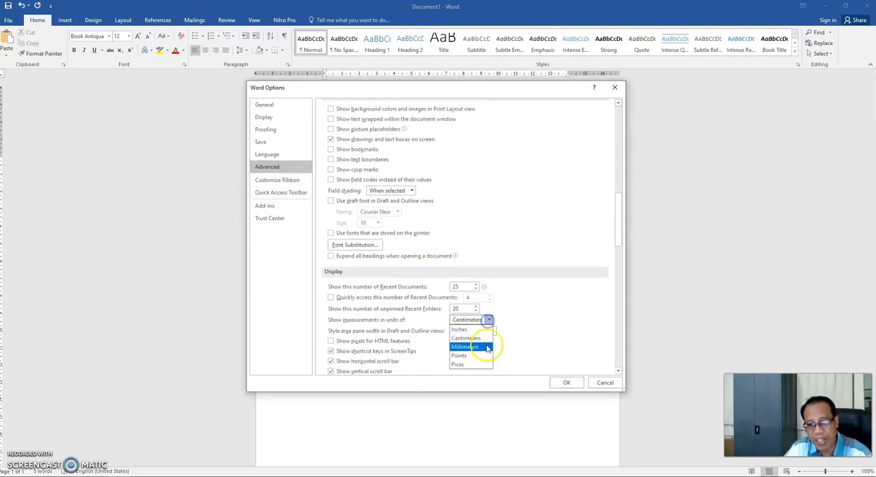
click(481, 330)
click(487, 321)
click(481, 335)
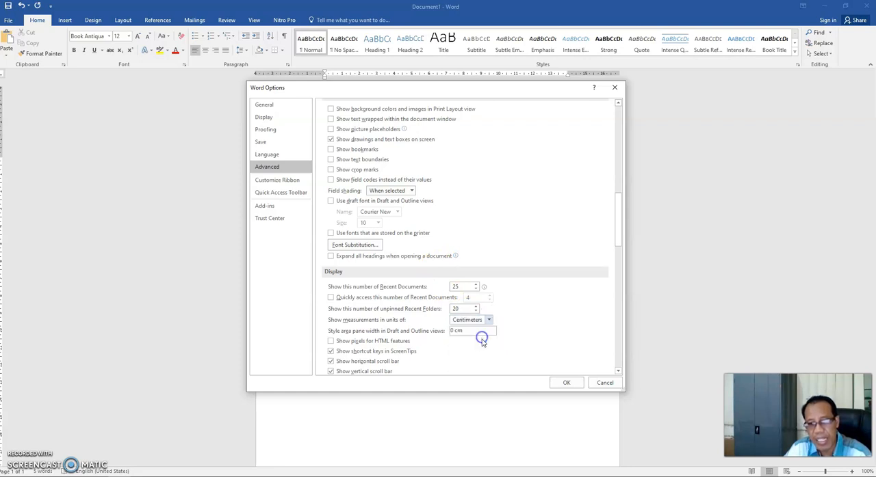
click(581, 386)
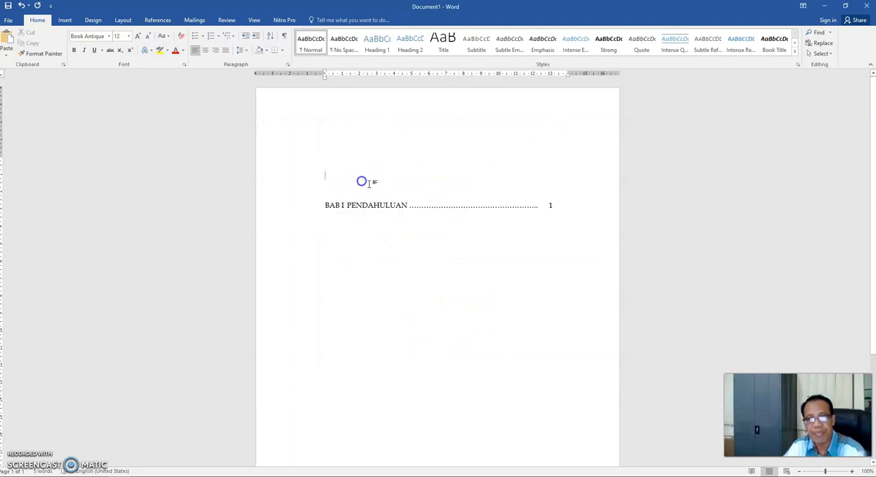
- Open the tab stop settings for the empty line above the BAB I entry and move the dialog clear of the text
click(346, 152)
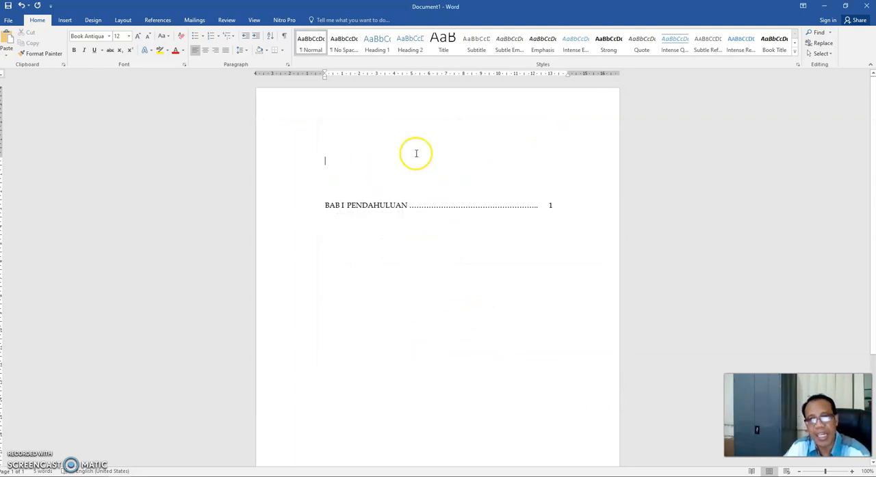
click(122, 20)
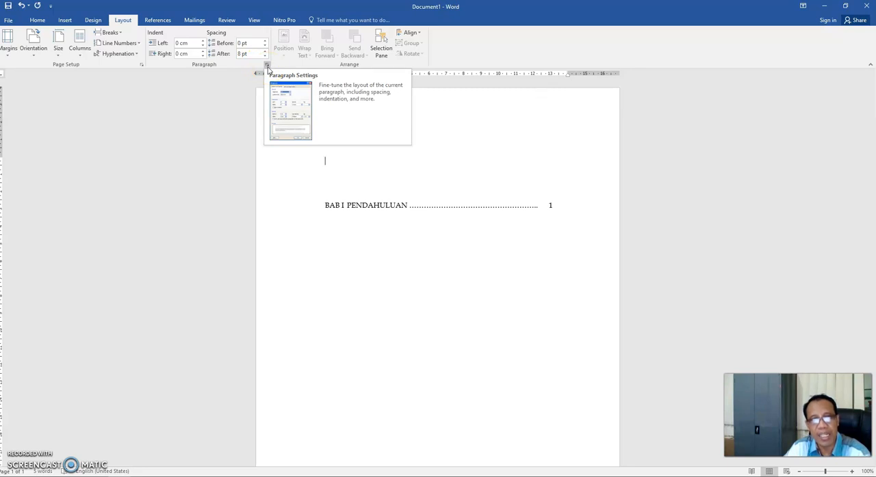
click(268, 67)
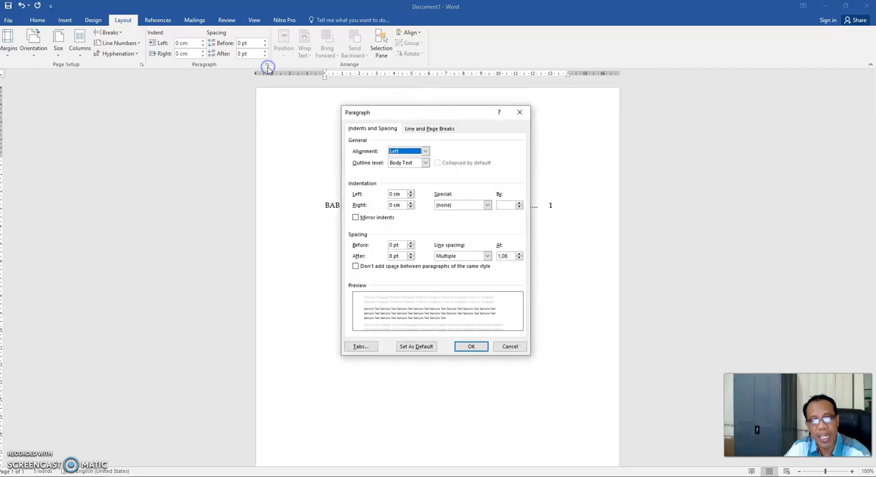
click(362, 349)
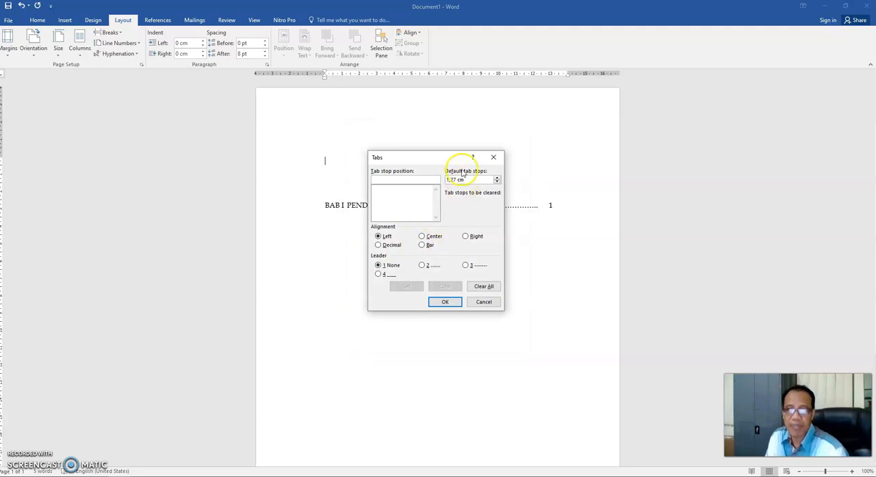
drag(434, 157, 452, 273)
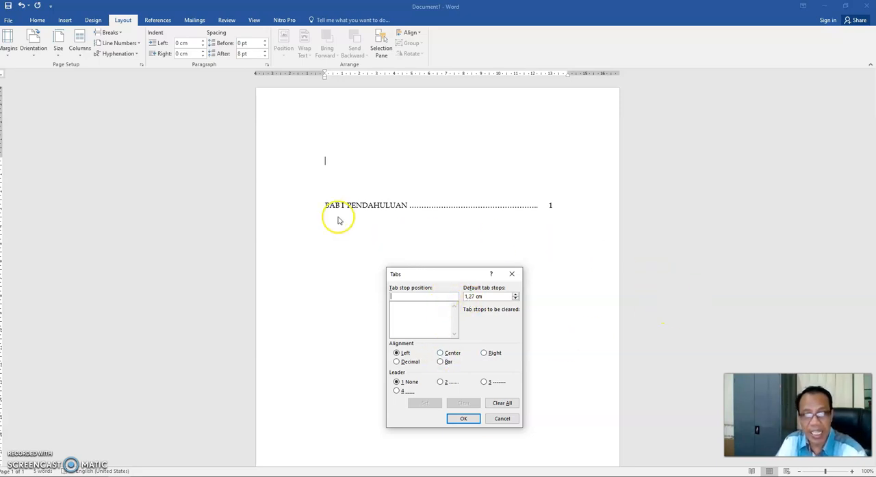
- Try to set a right-aligned tab stop at 1.5 without a leader
text(1.5)
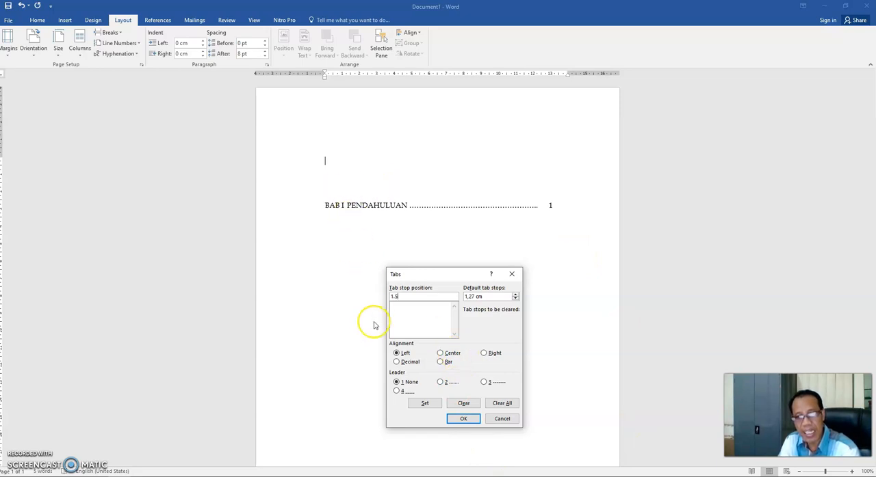
click(423, 403)
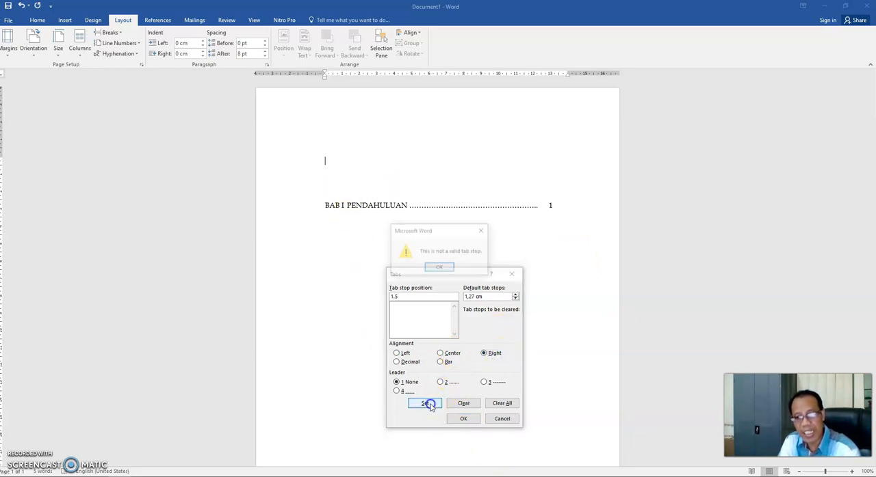
click(438, 268)
- Set a left-aligned tab stop at 1,5 cm with no leader
click(419, 296)
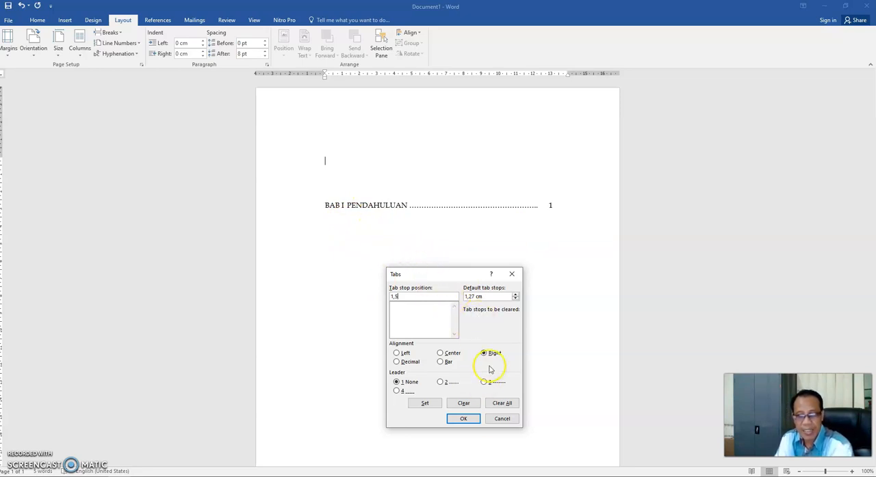
click(400, 353)
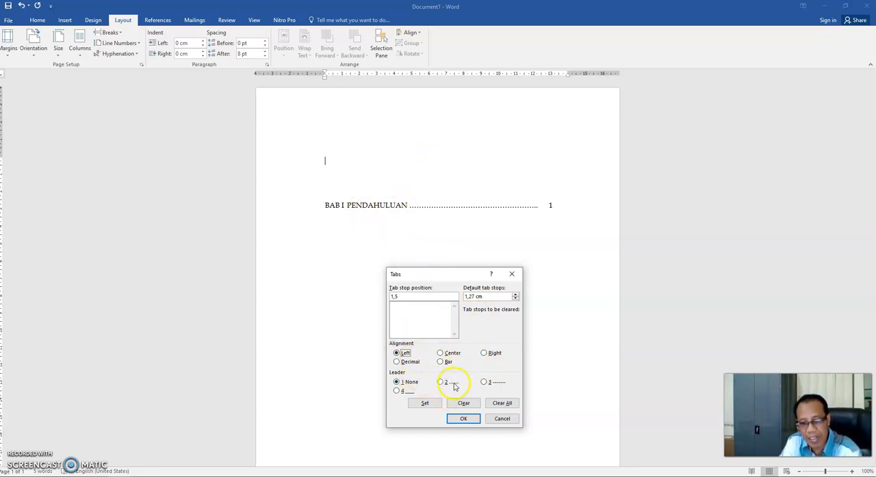
click(426, 404)
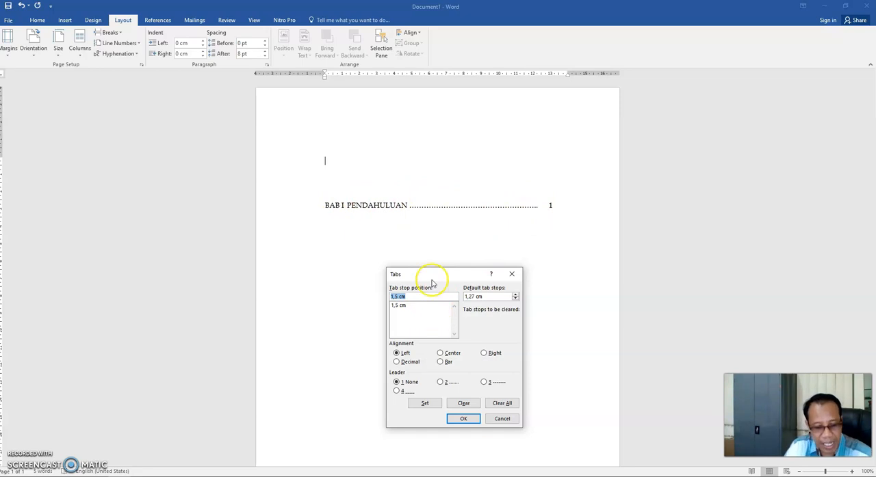
- Set a right-aligned tab stop at 12,5 cm with the dotted leader (option 2)
text(5)
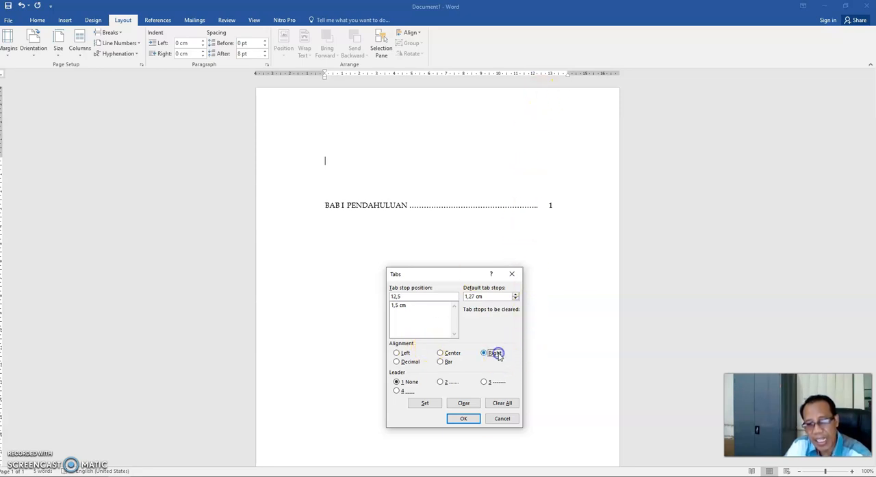
click(448, 383)
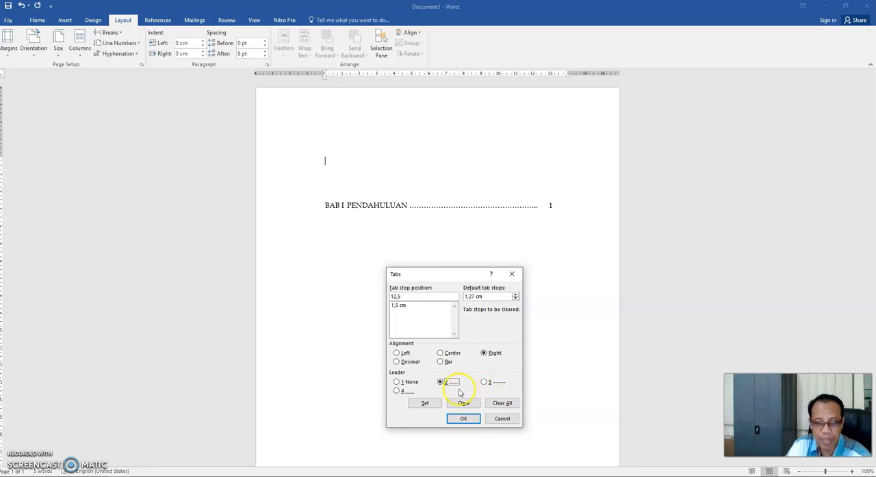
click(426, 404)
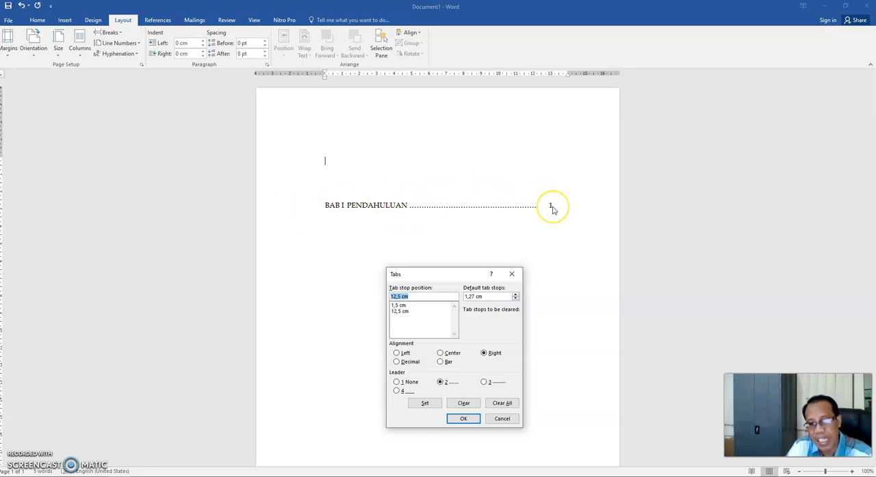
- Set a right-aligned tab stop at 13,5 cm with no leader
text(13)
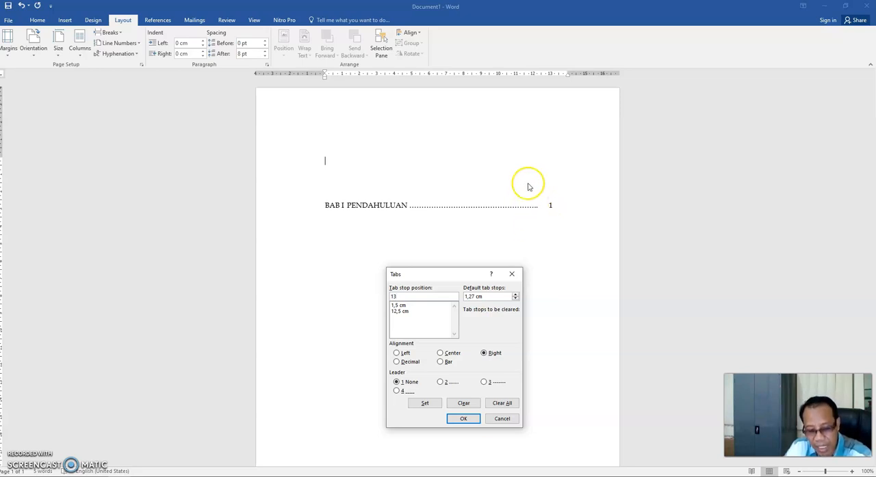
text(,5)
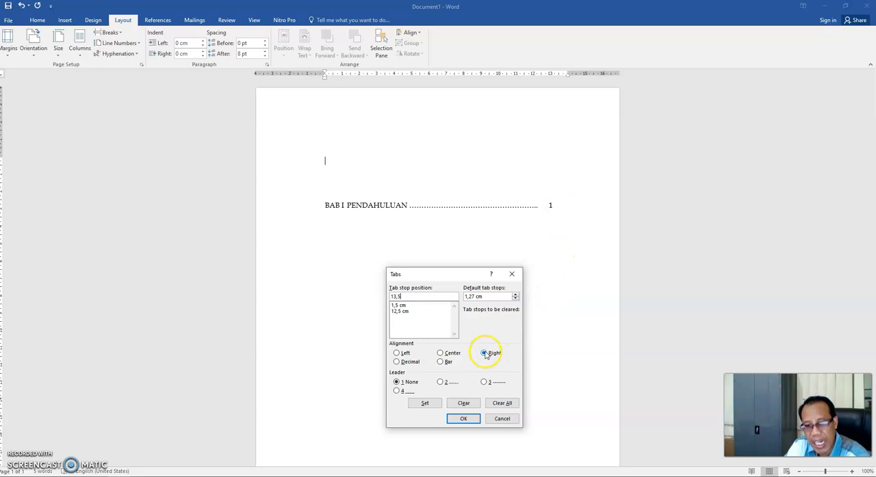
click(426, 403)
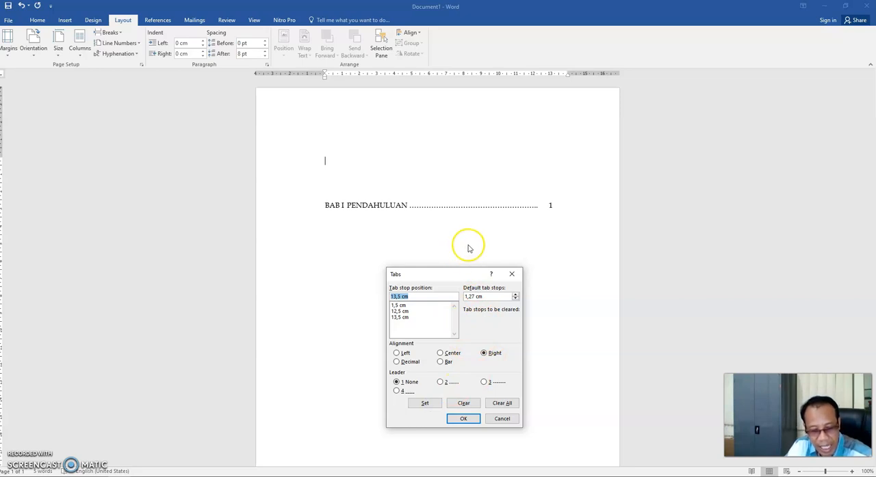
- Add a right-aligned tab stop at 3 cm and clear it from the tab stop list
text(3)
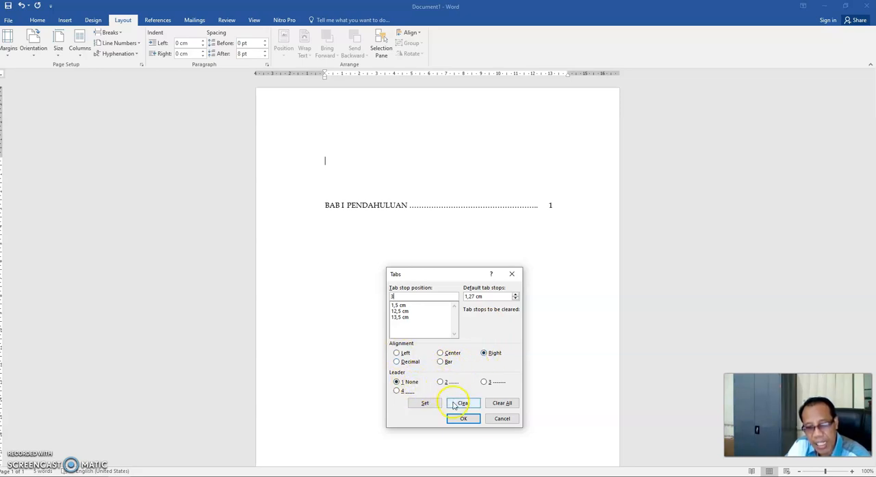
click(425, 403)
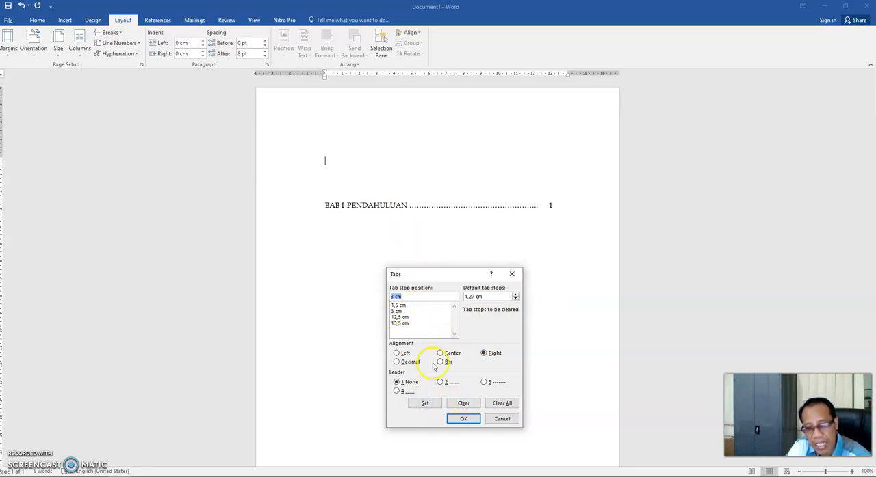
click(400, 312)
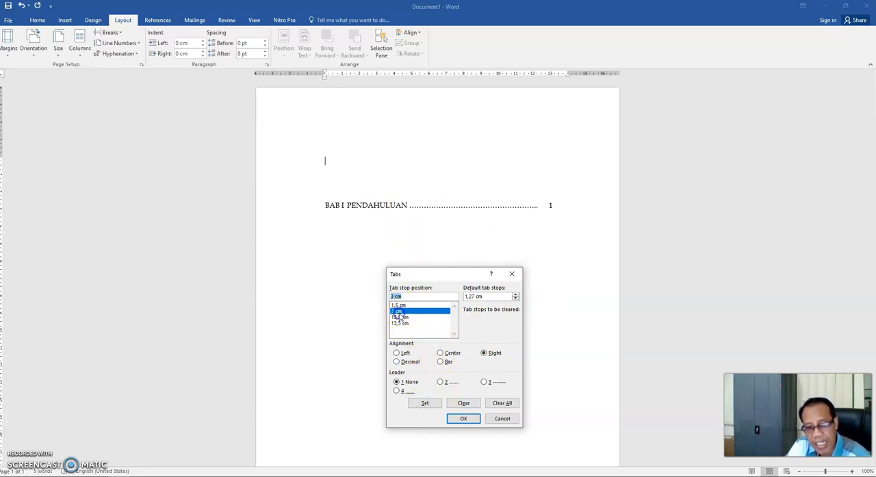
click(465, 405)
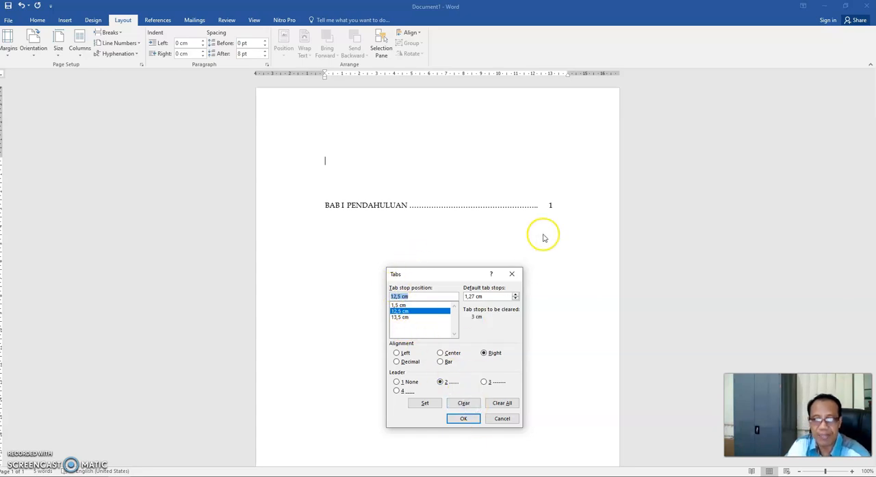
- Apply the defined tab stops to the empty line above the BAB I entry
click(472, 422)
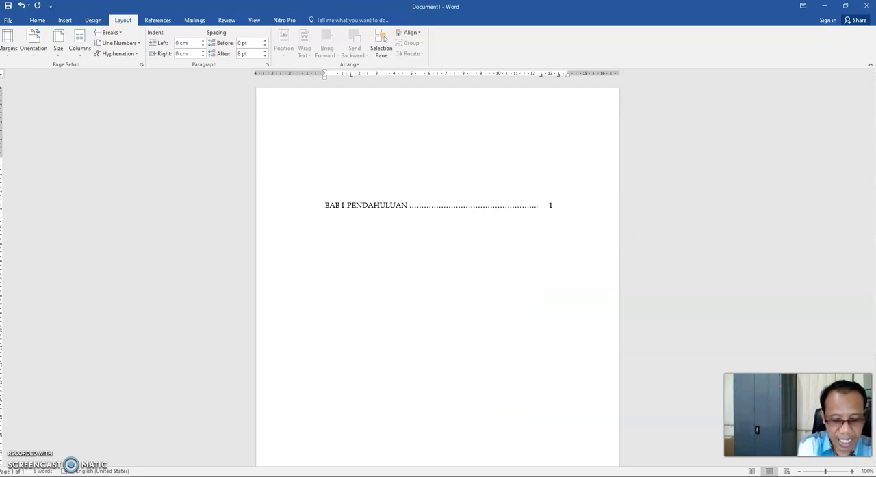
- Enter the heading "Daftar Isi" on the line above the BAB I entry and start a new line below it
text(dAFTAR)
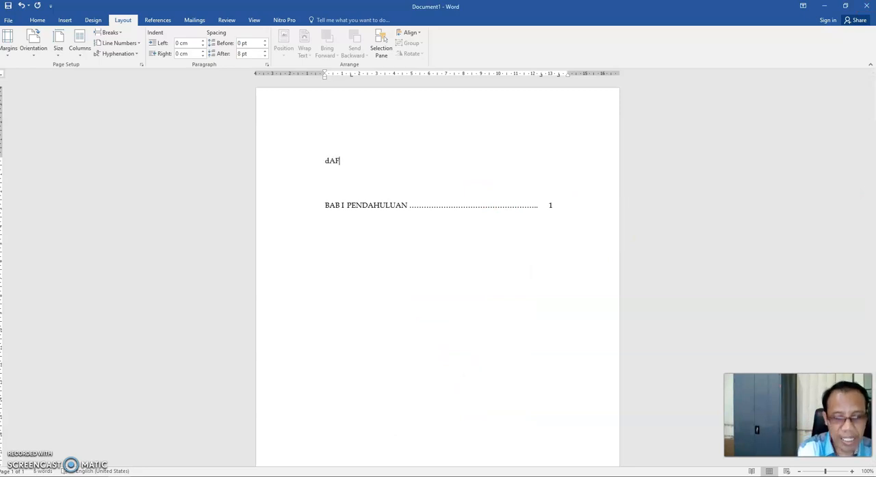
key(BackSpace)
key(BackSpace)
key(BackSpace)
key(BackSpace)
key(BackSpace)
key(BackSpace)
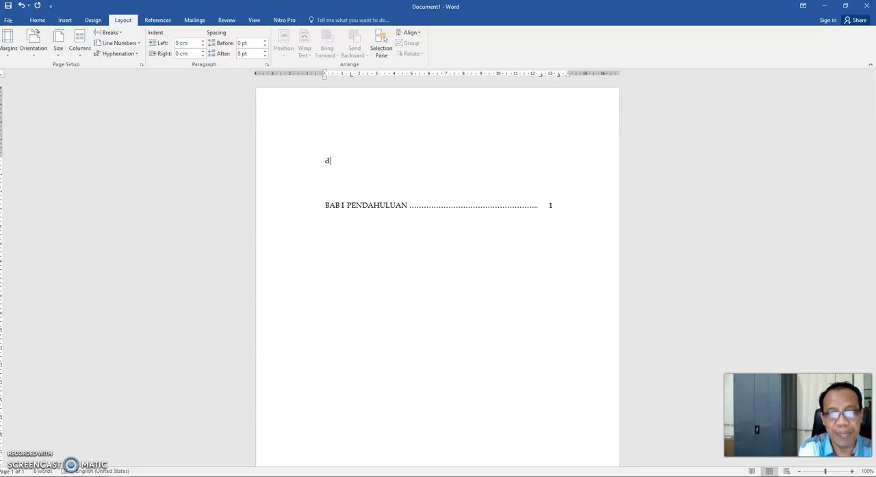
text(Dafta)
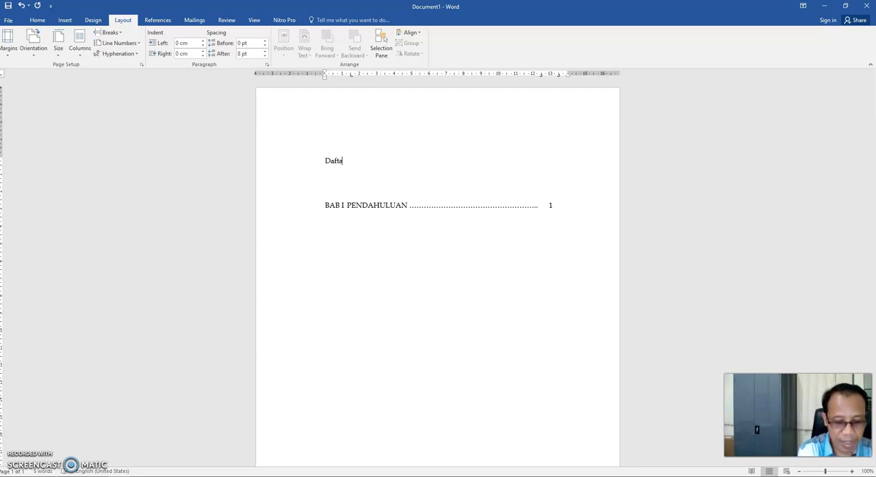
text(r I)
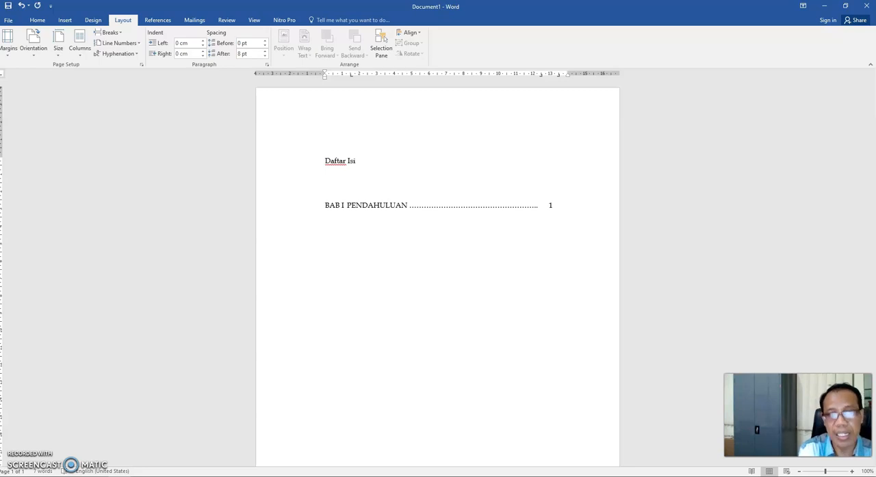
text(si)
key(Return)
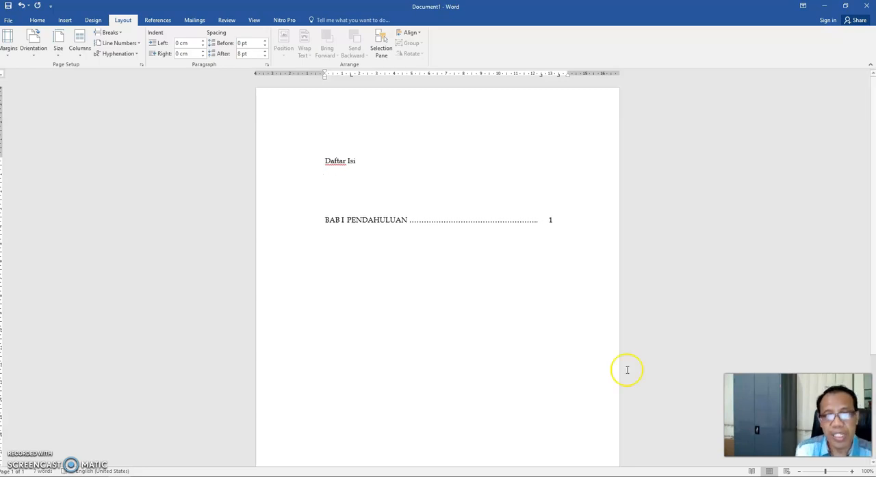
- Center the "Daftar Isi" heading and insert an additional empty line between it and the BAB I entry
click(279, 162)
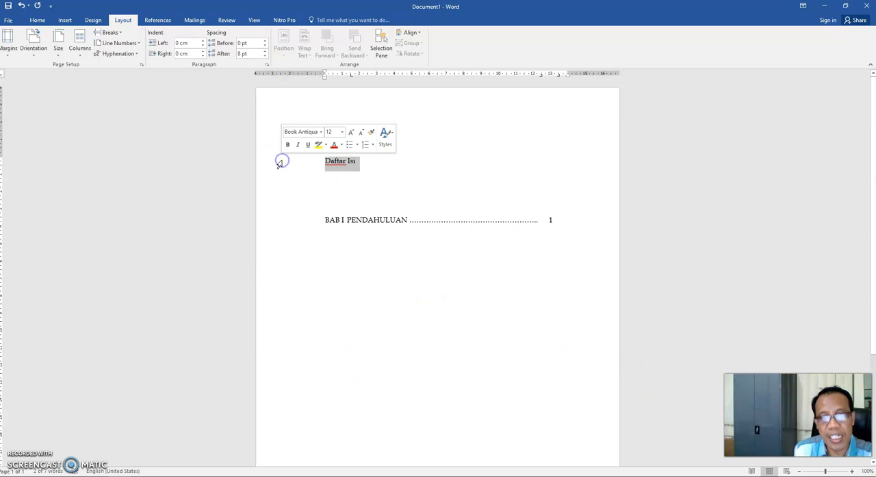
key(ctrl+e)
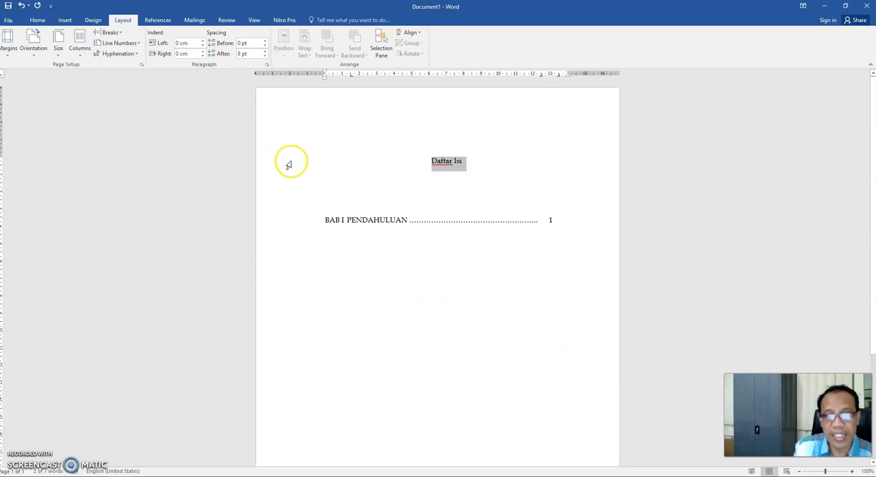
click(327, 188)
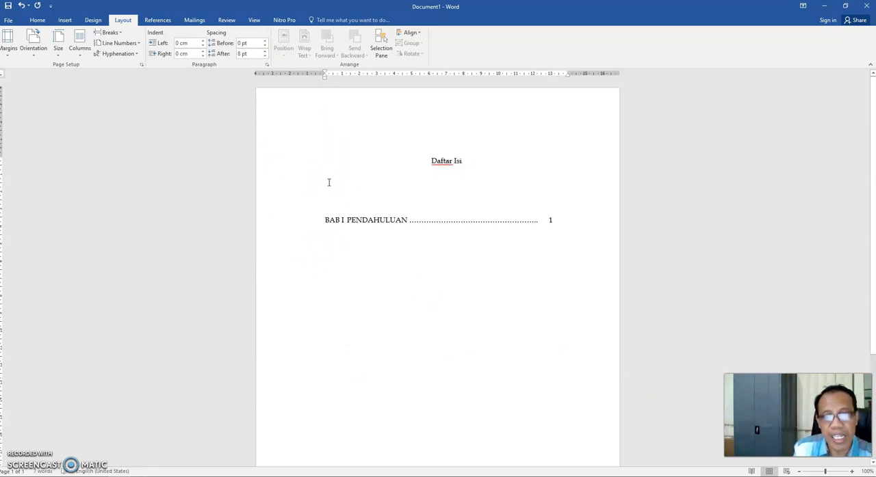
key(Return)
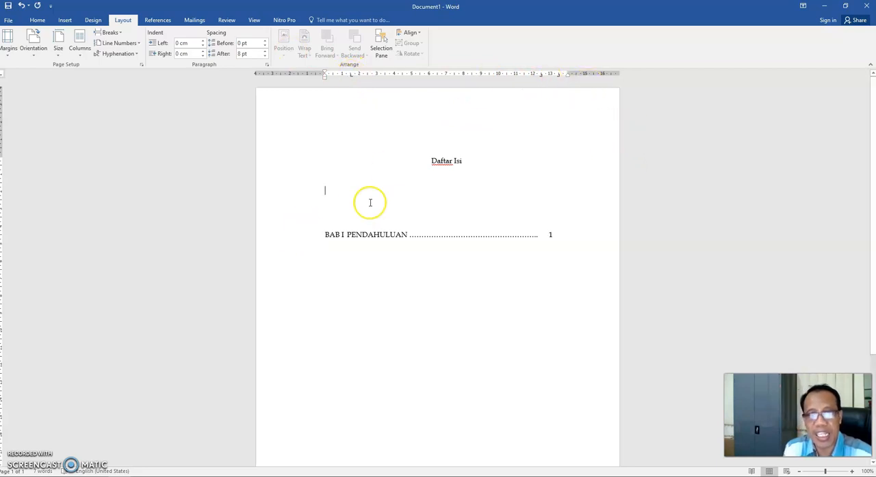
- Enter the first contents entry "Halaman Pengesahan" with a dotted leader and page number i, and start a new line
text(Ha)
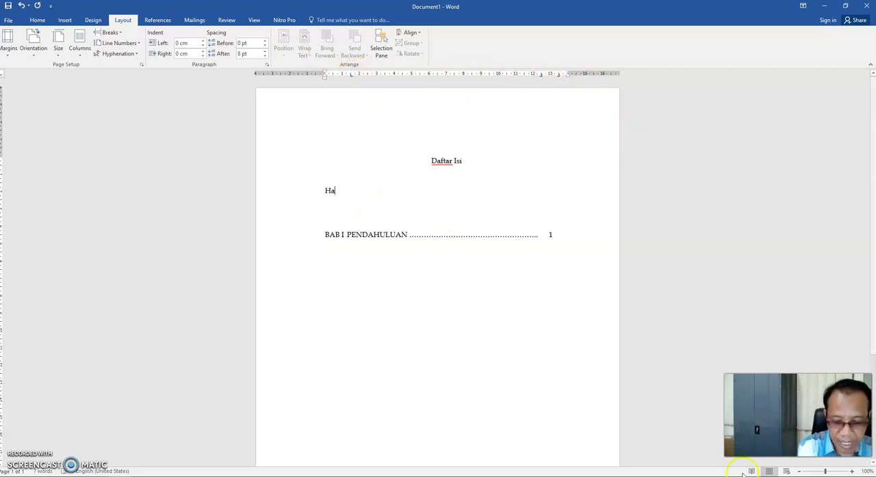
text(laman Penge)
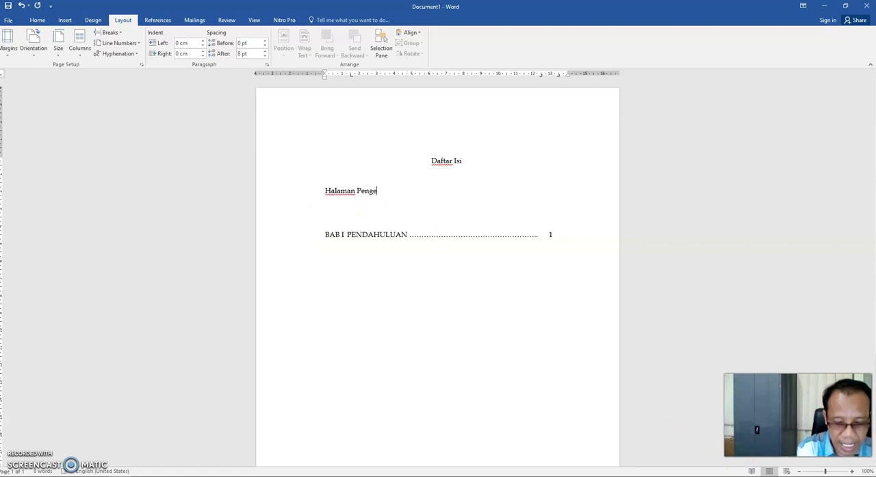
text(sahan)
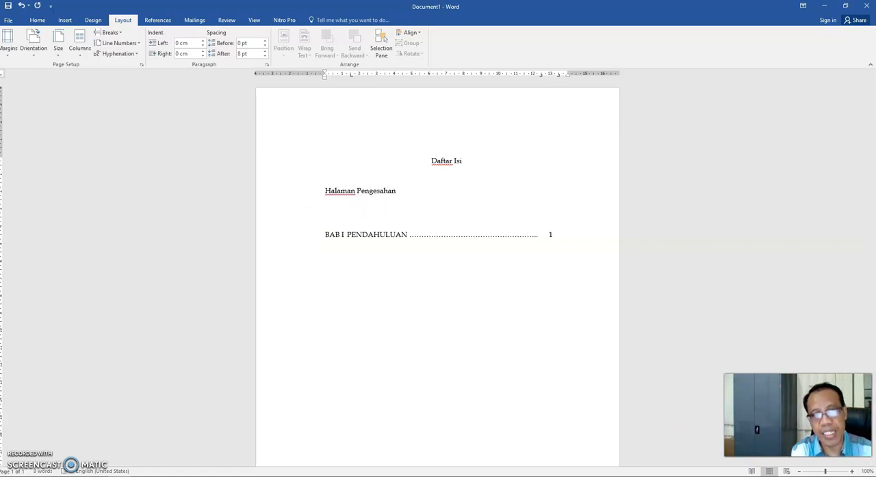
key(Tab)
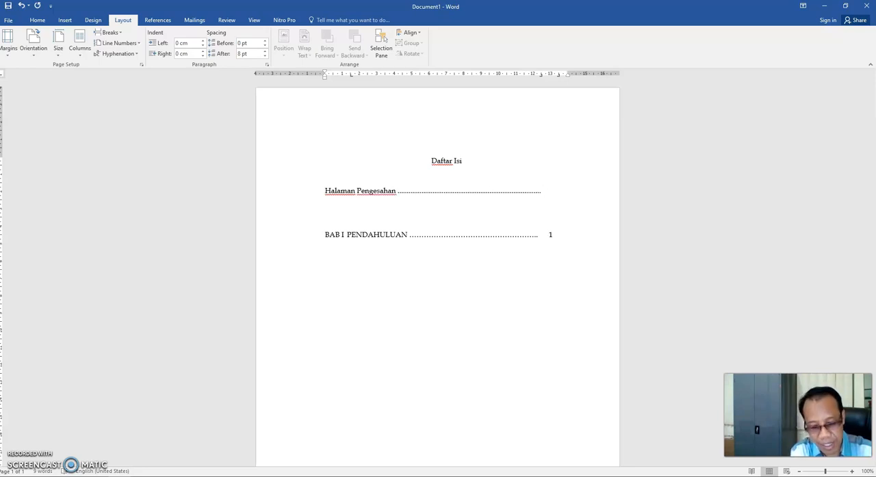
text(i)
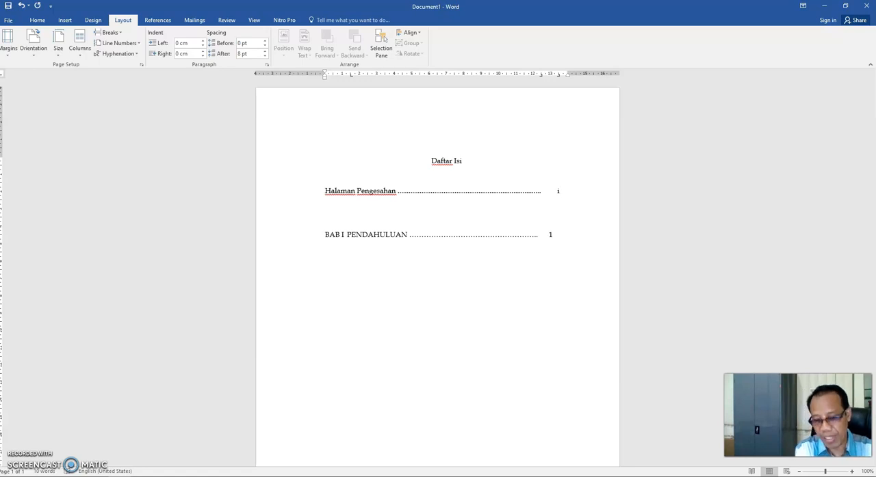
key(Return)
- Add the entry "Halaman Persembahan" with a dotted leader and page number ii, and start a new line
text(Halaman Persembahan)
key(Tab)
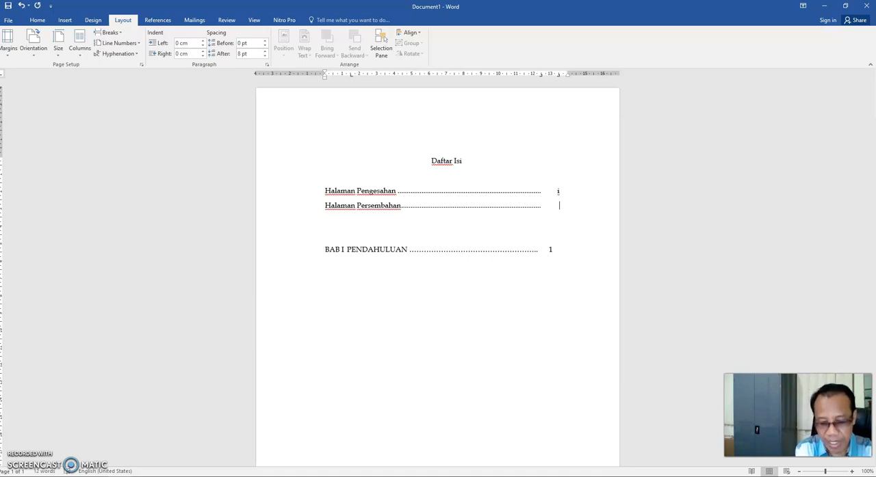
key(Return)
- Add the entry "Daftar Isi" with a dotted leader and page number iii below Halaman Persembahan, correcting its spelling
text(Daf)
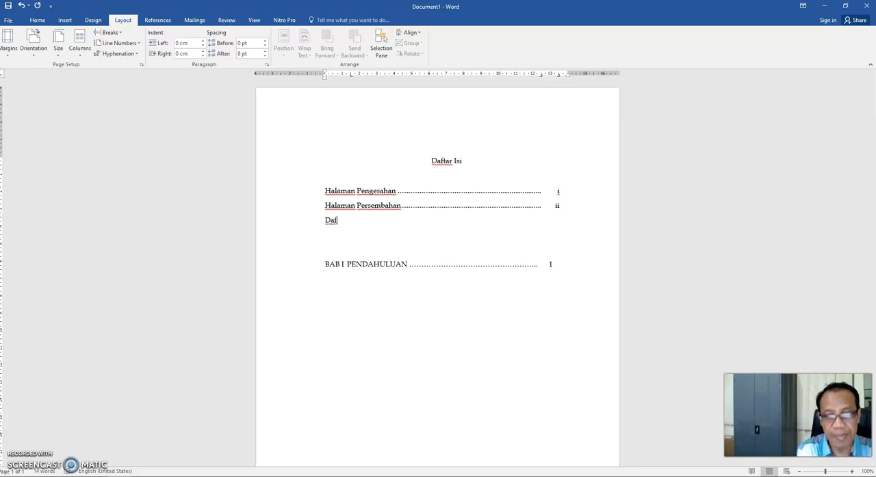
text(r r Isi)
key(Tab)
text(ii)
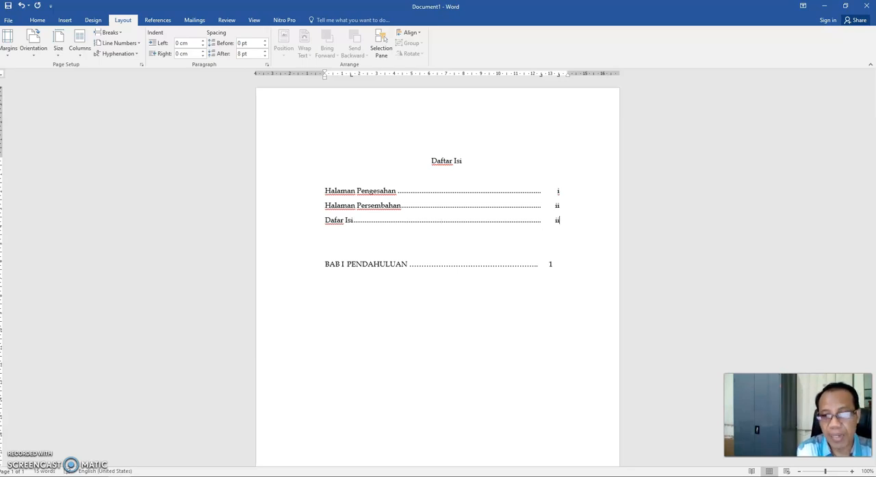
text(i)
key(Return)
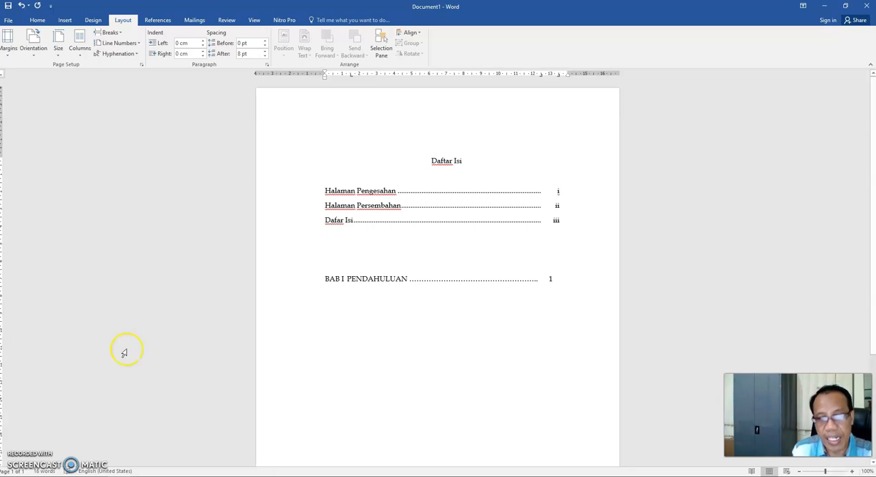
click(336, 221)
text(t)
- Add the entry "Daftar Tabel" with a dotted leader and page number v on the line below Daftar Isi
click(327, 235)
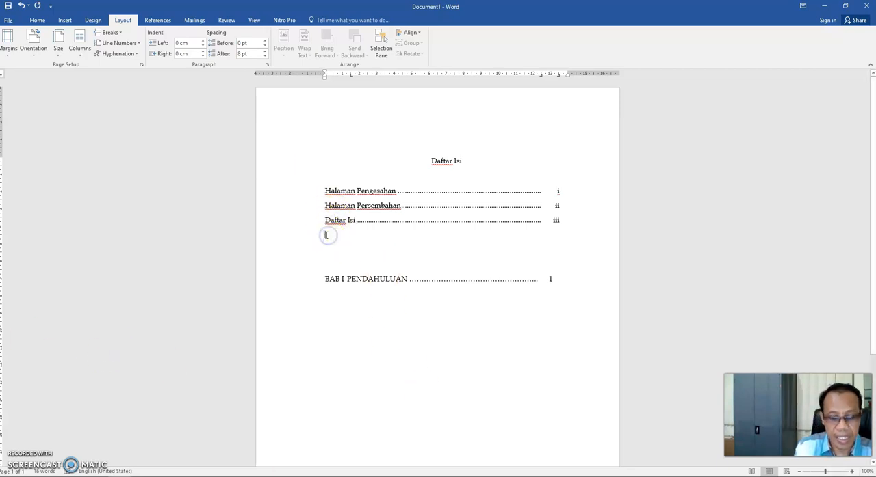
text(Daftar)
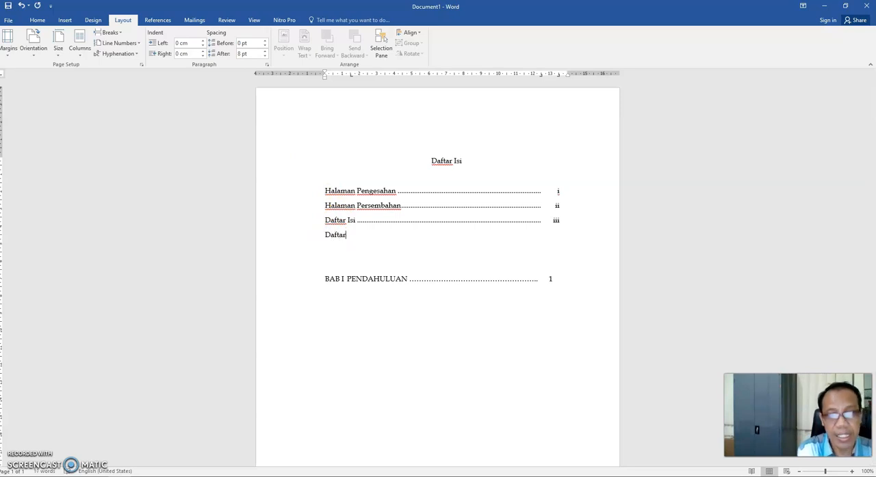
text( Tab)
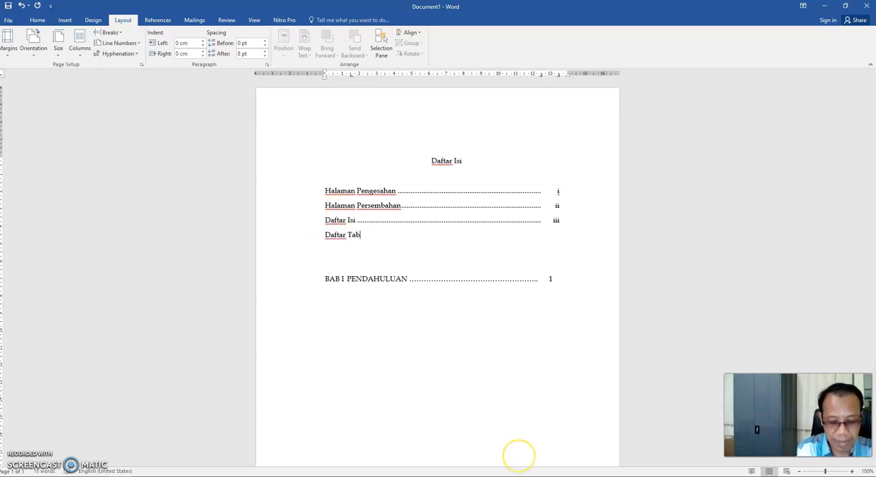
text(el)
key(Tab)
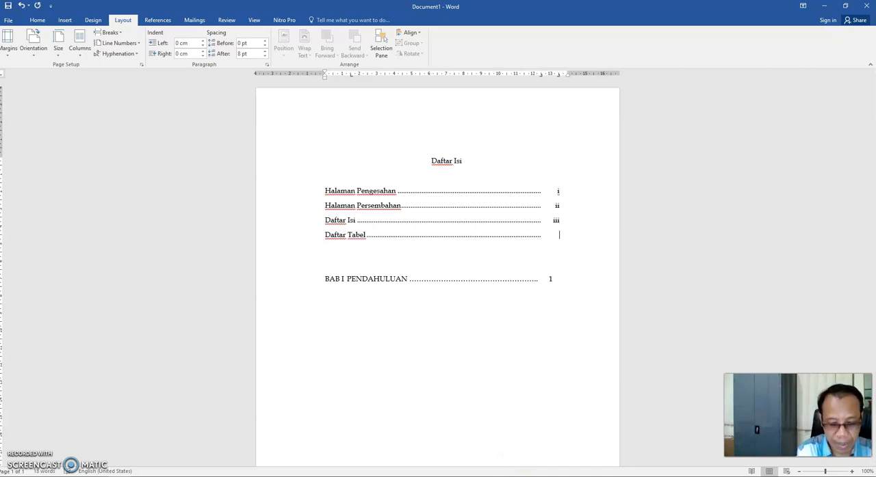
key(Return)
- Add the entry "Daftar Gambar" with a dotted leader and page number vi below Daftar Tabel
text(Daftar )
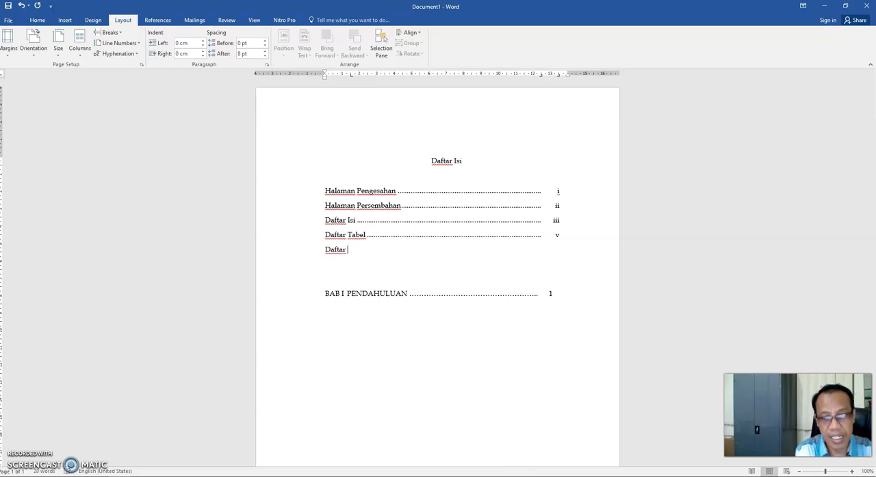
text(Gamba)
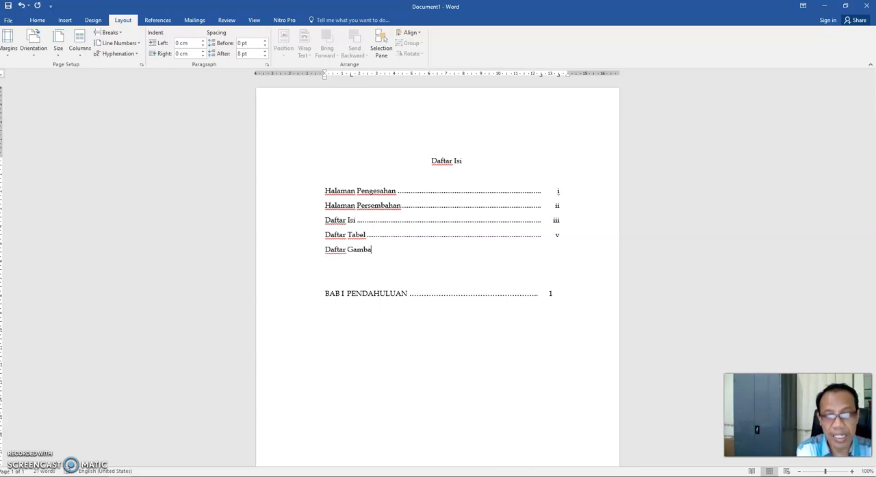
text(r)
key(Tab)
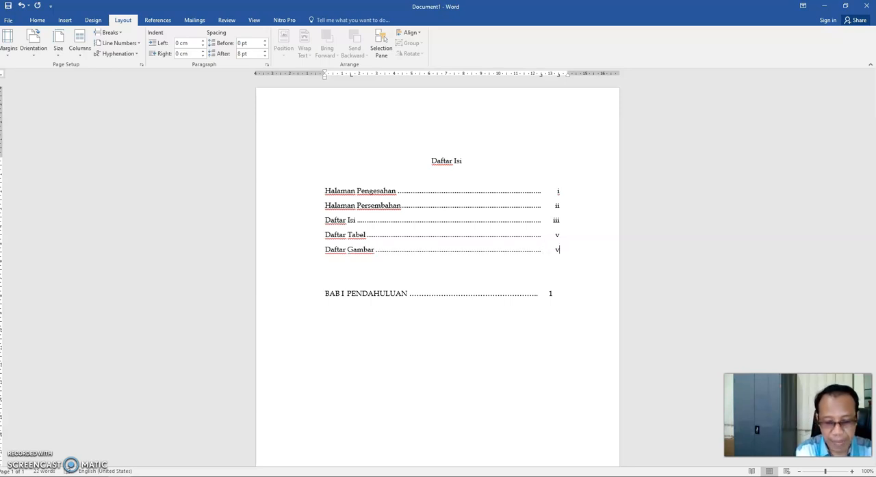
text(vi)
key(Return)
- Add the chapter entry "BAB I" with the title "PENDAHULUAN" at the first tab stop, a dotted leader and page number 1
text(BAB I)
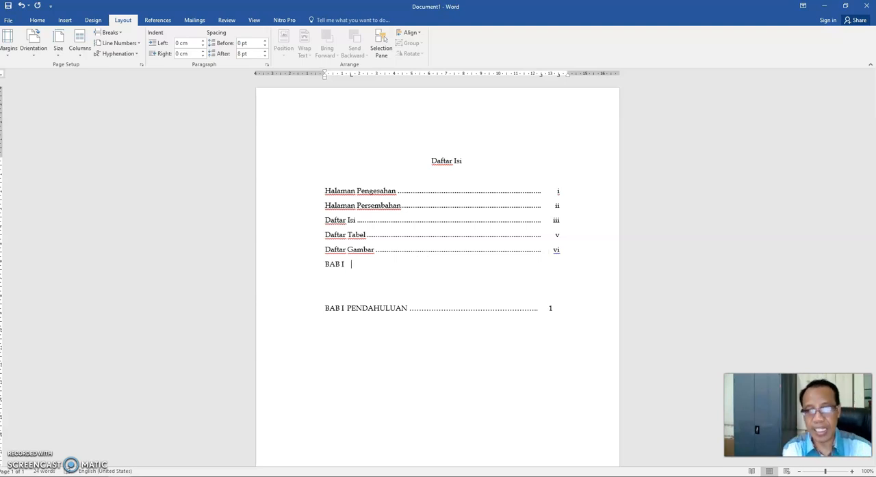
text(PE)
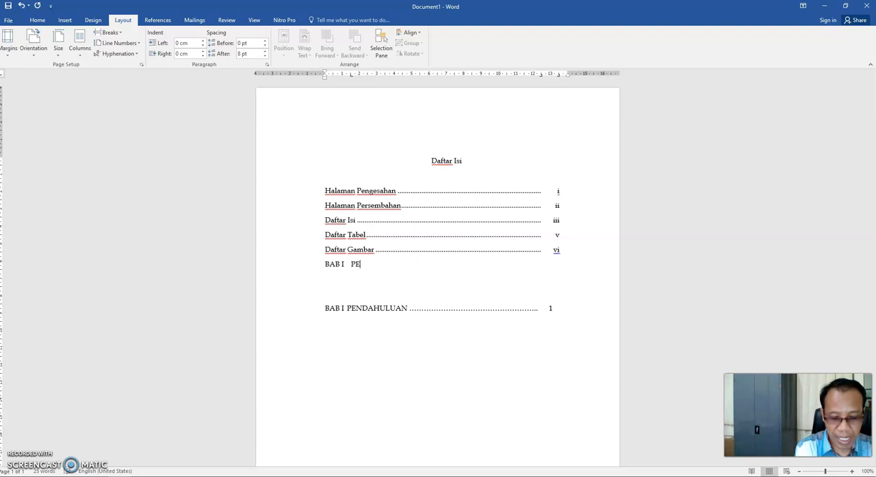
text(NDAHULUAN)
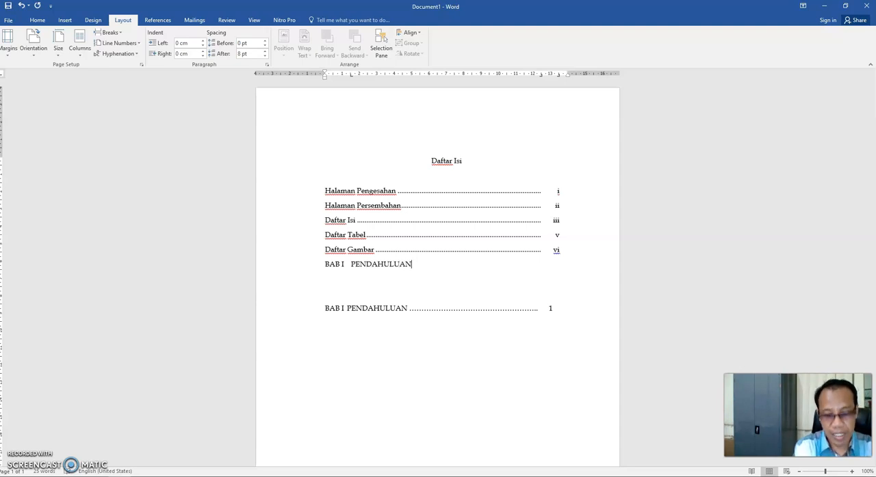
key(Tab)
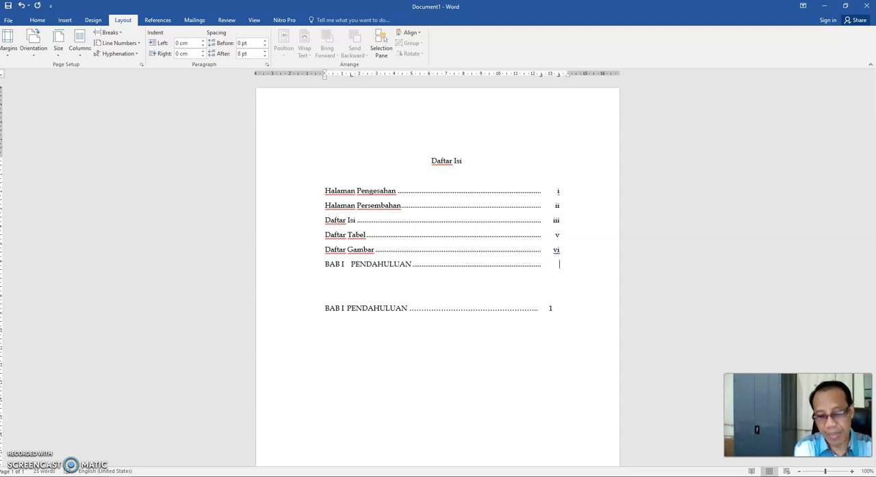
text(1)
key(Return)
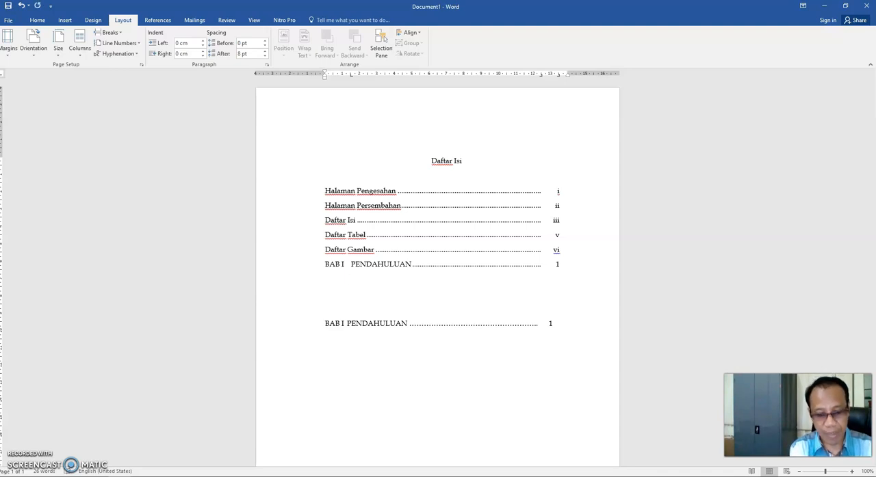
- Add the lettered subentry "A. Latar Belakang" under PENDAHULUAN with a dotted leader and page number 1
text(A. )
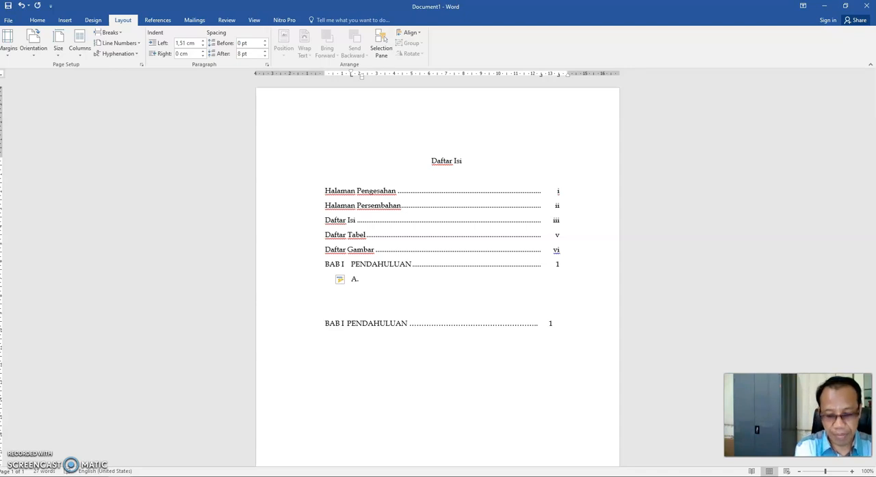
text(Latar )
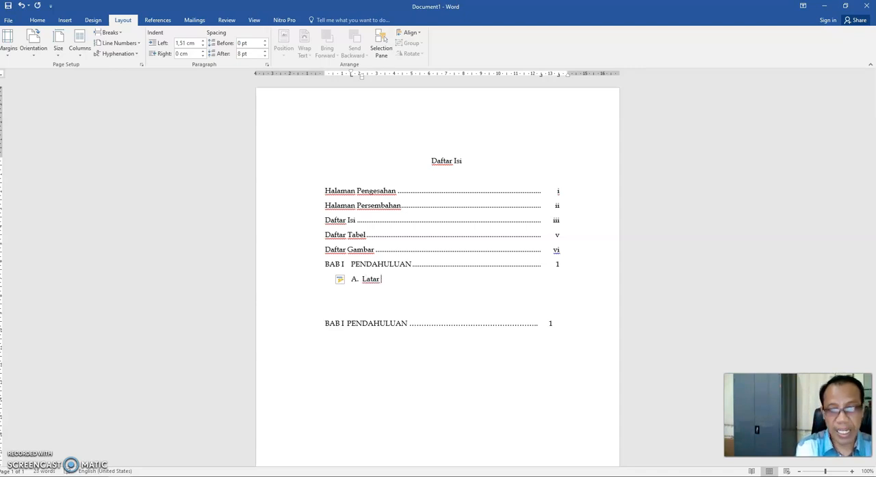
text(Belakang)
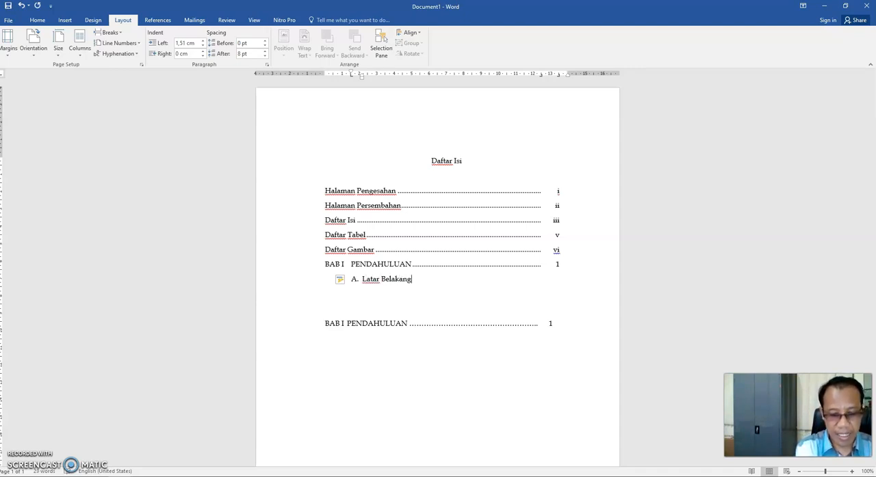
key(Tab)
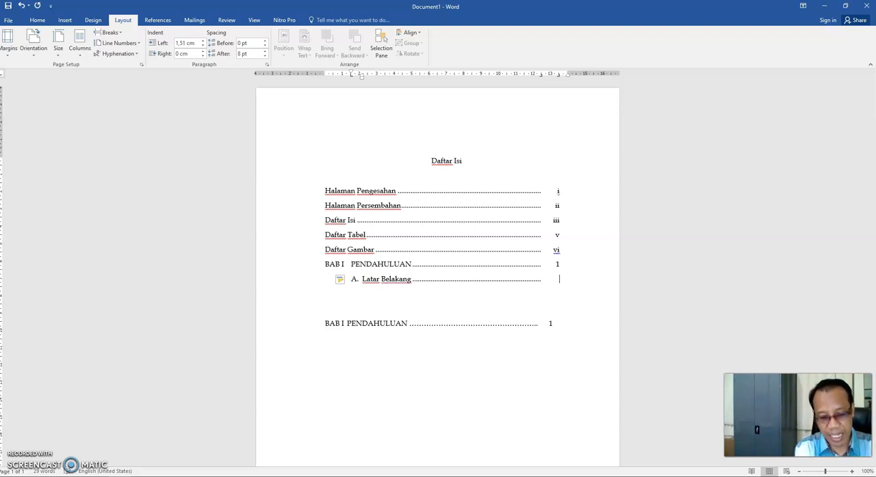
key(Return)
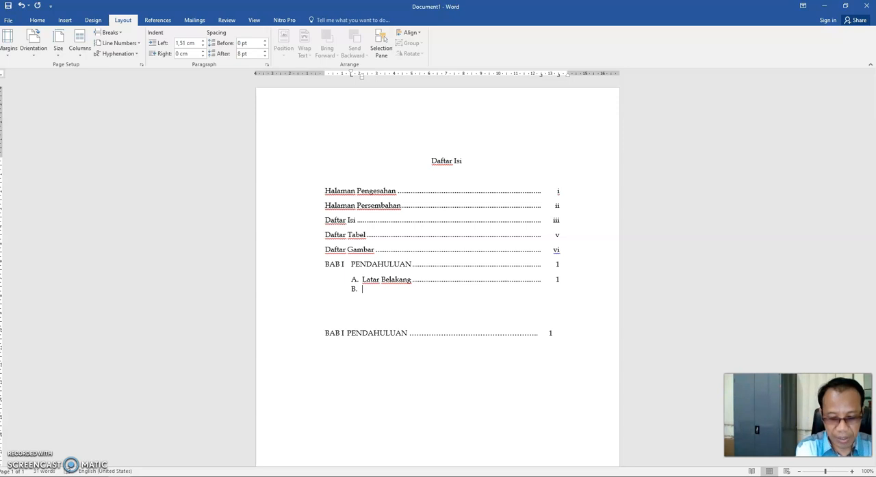
- Add subentry B "Rumusan Masalah" with a dotted leader and page number 4, correcting its spelling, and start the next list item
text(Rumusan)
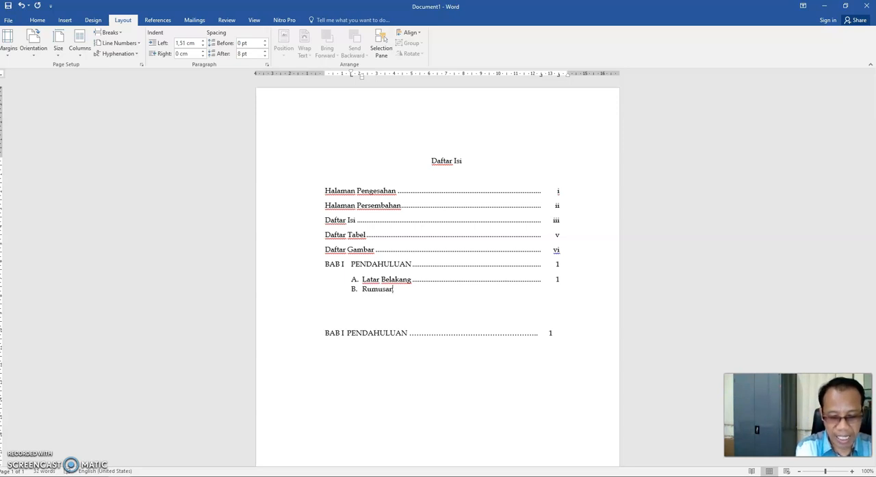
text( MAsalaha)
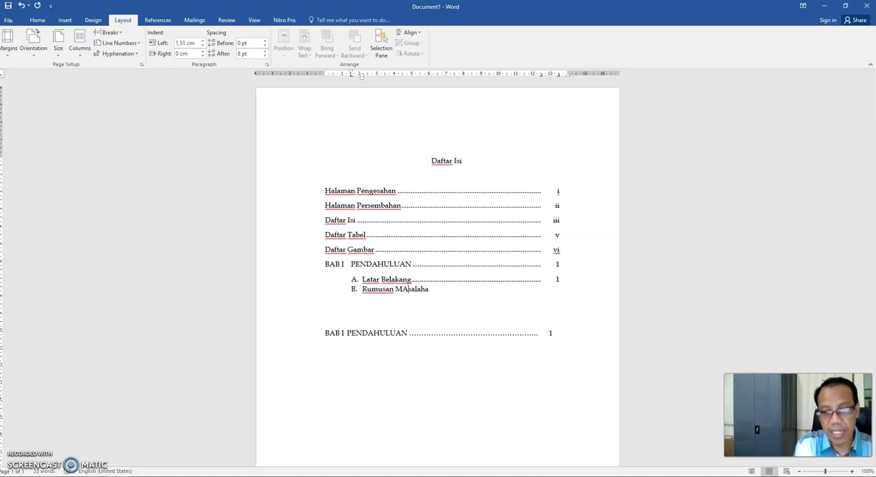
key(BackSpace)
text(a)
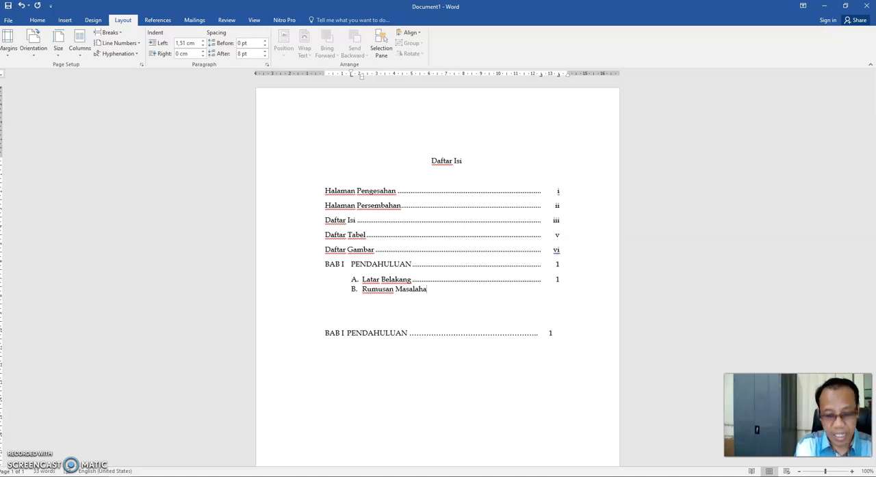
key(BackSpace)
key(Tab)
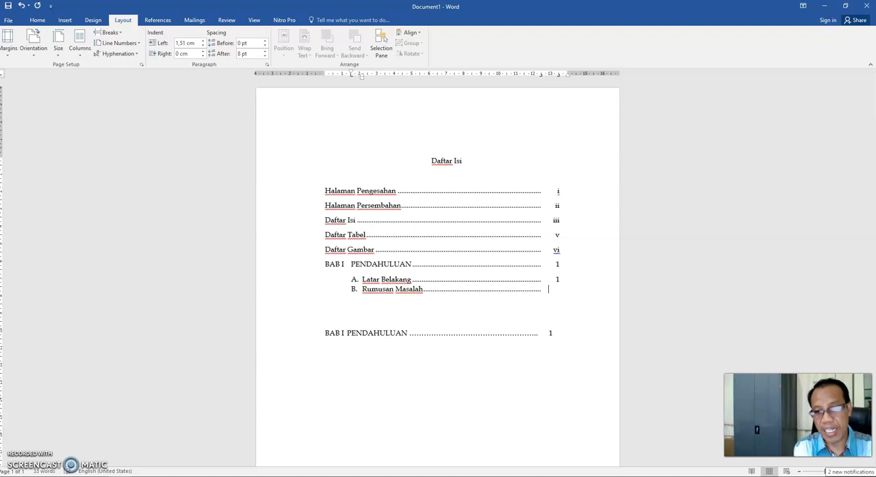
text(4)
key(Return)
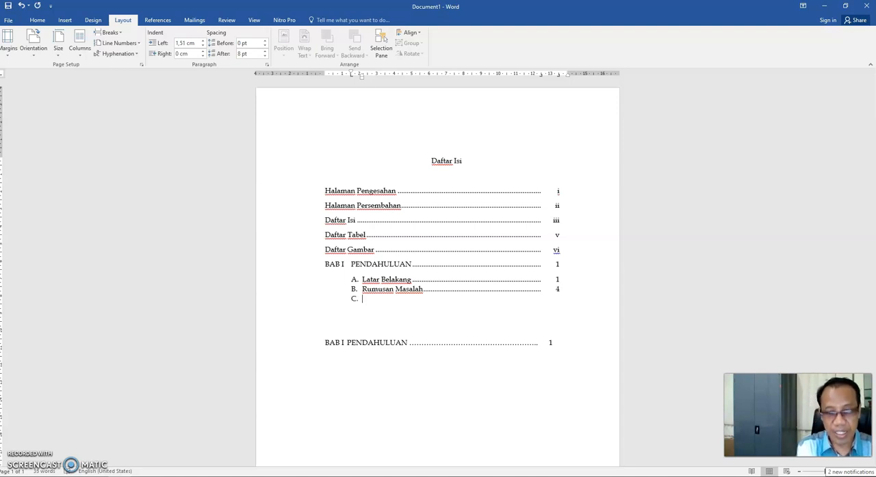
- Add subentry C "Tujuan Penelitian" with a dotted leader and page number 5, and start the next list item
text(Tujuan Pe)
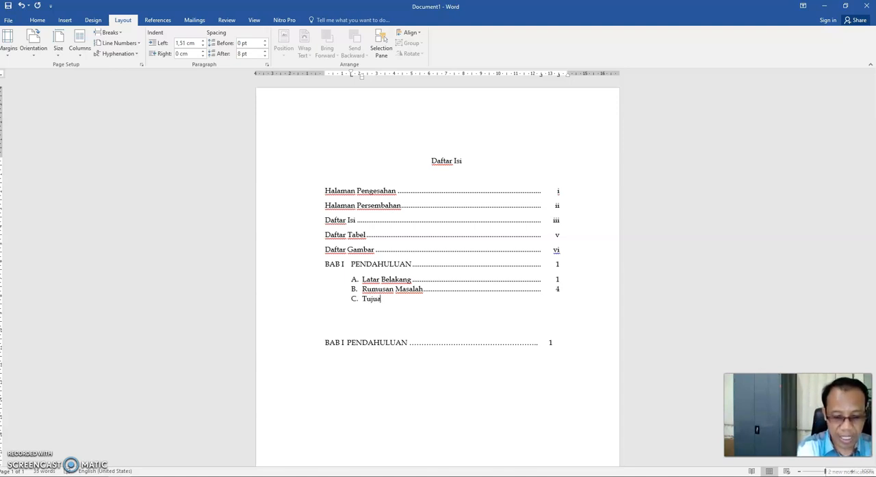
text(itian)
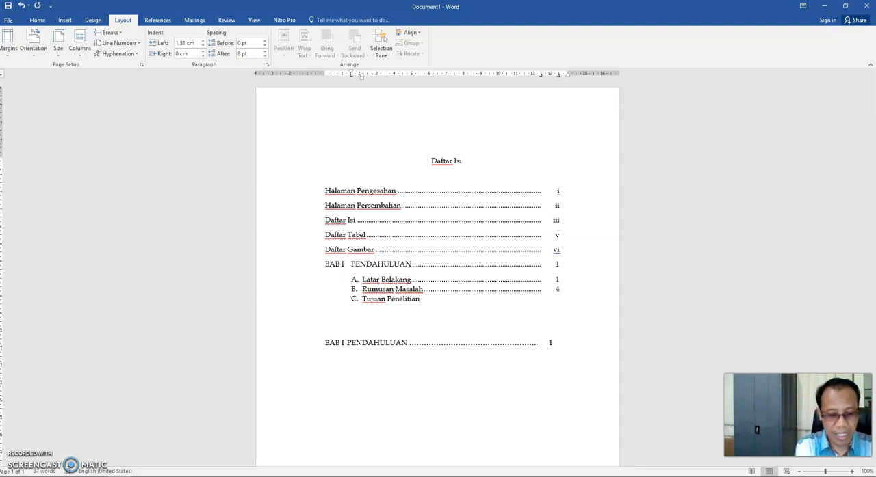
key(Tab)
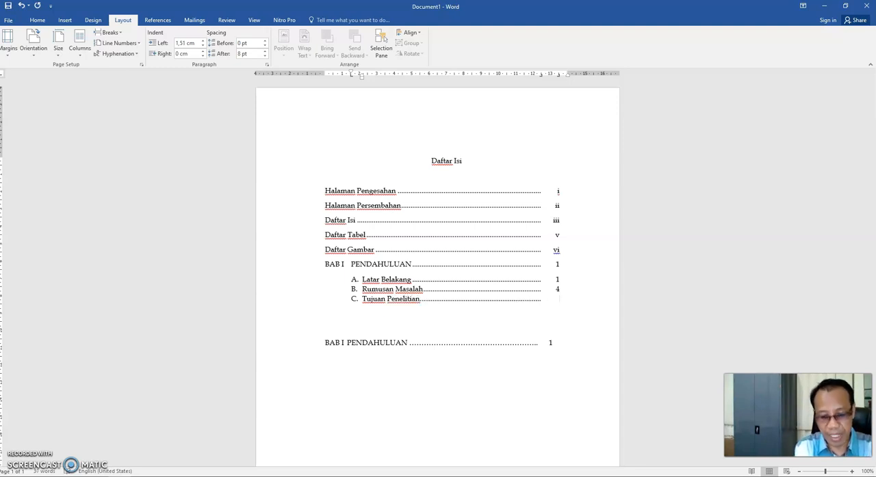
text(5)
key(Return)
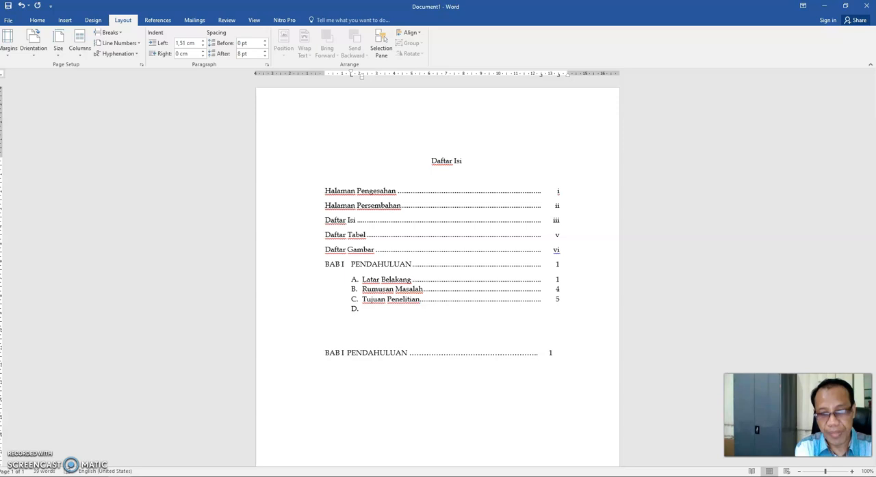
- Add subentry D "Manfaat Penelitian" with a dotted leader and page number 5, correcting its spelling
text(Manfataa)
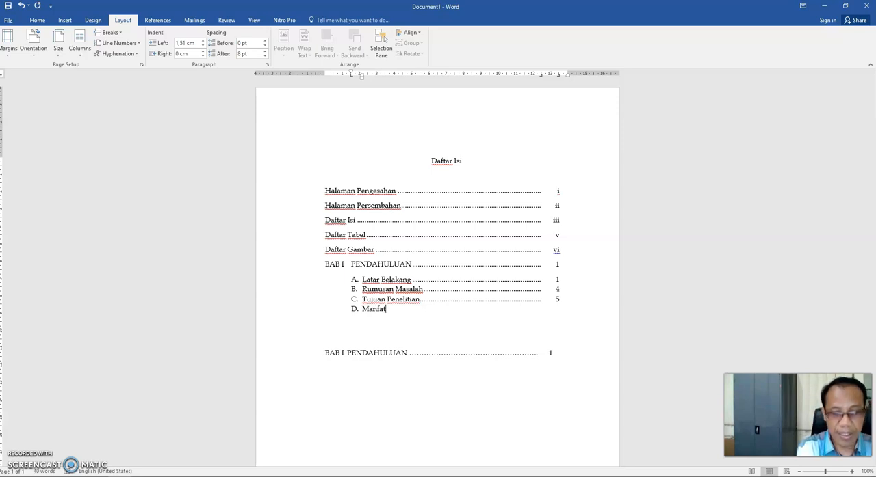
key(BackSpace)
key(BackSpace)
key(BackSpace)
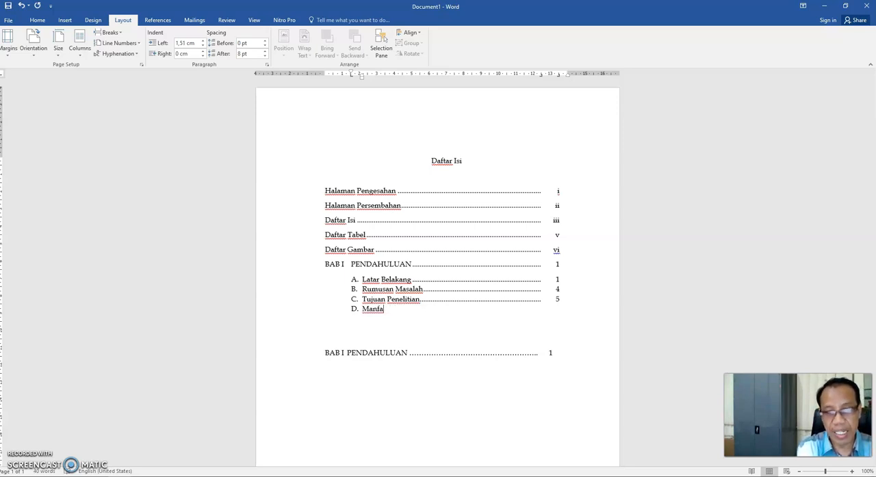
text(at Penelitian)
key(Tab)
text(5)
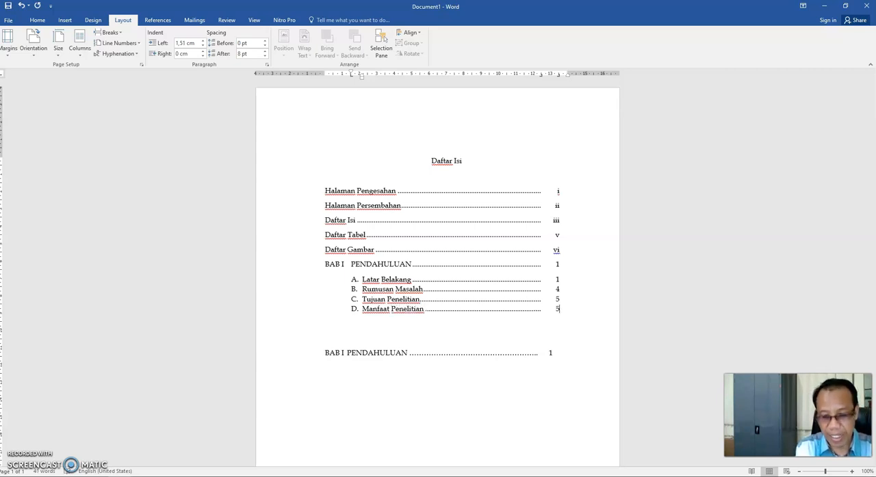
- End the lettered list below Manfaat Penelitian with a new unnumbered line that has no left indent
key(Return)
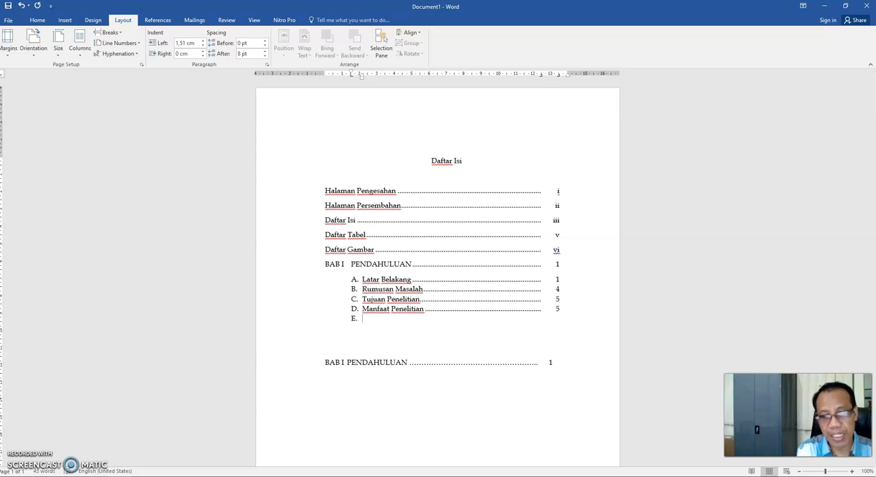
key(BackSpace)
key(BackSpace)
key(BackSpace)
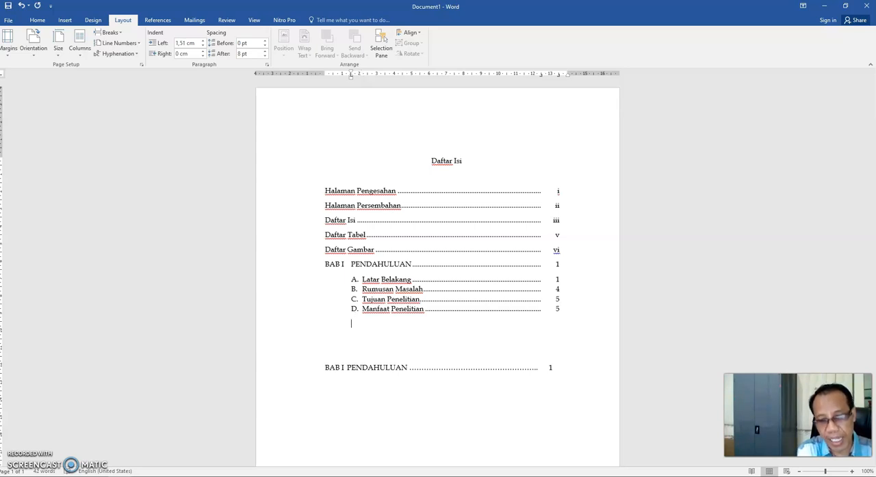
- Enter the chapter label "BAB II" with the title "TINJAUAN TEORI" at the first tab stop below the lettered list
text(BB)
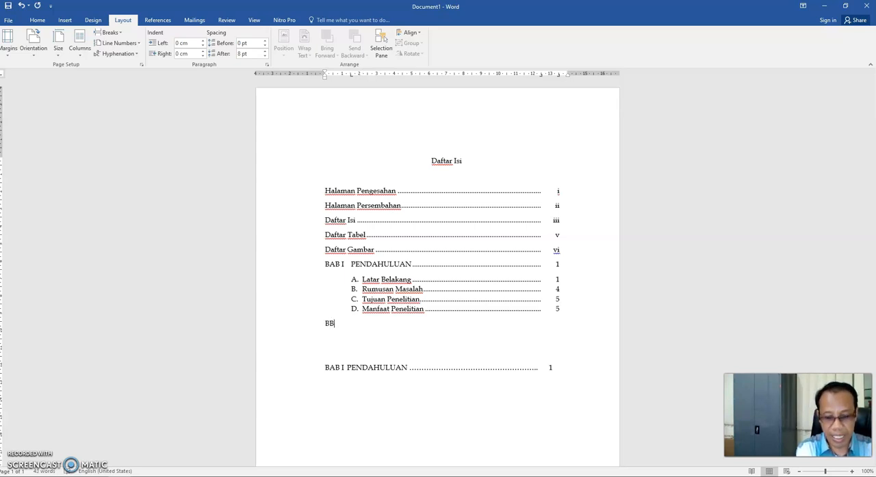
key(BackSpace)
text(A)
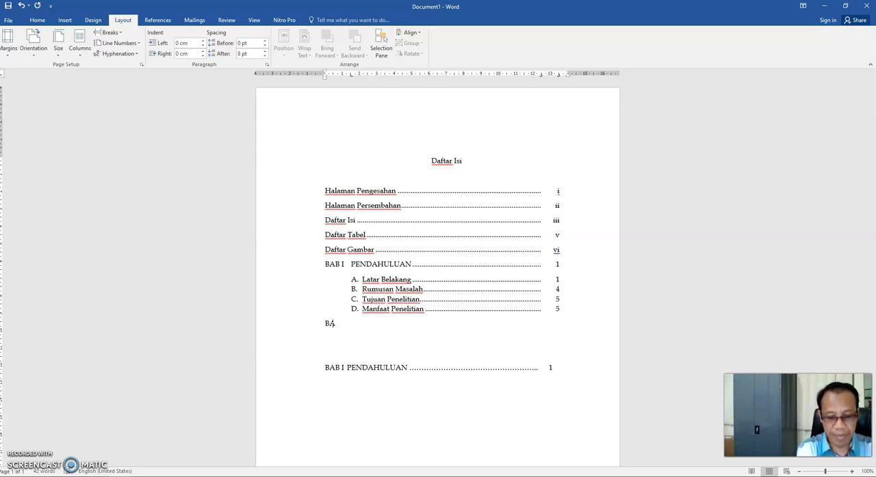
text(B II	)
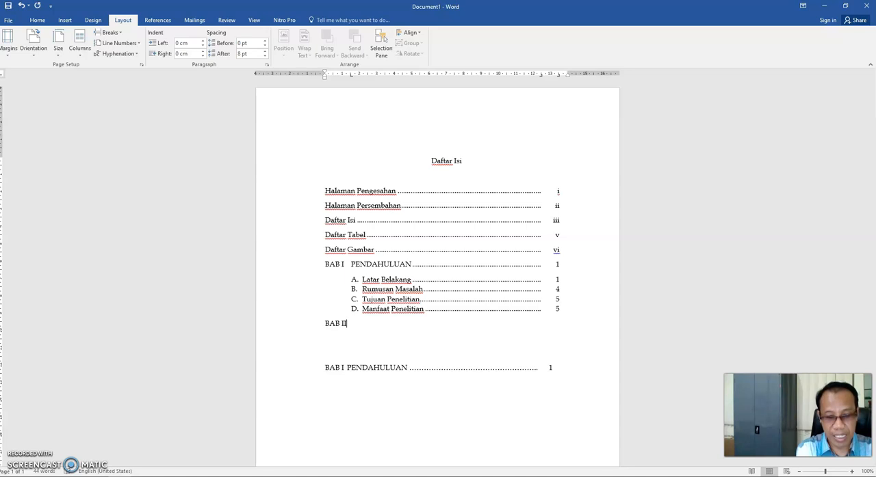
text(Ti)
key(BackSpace)
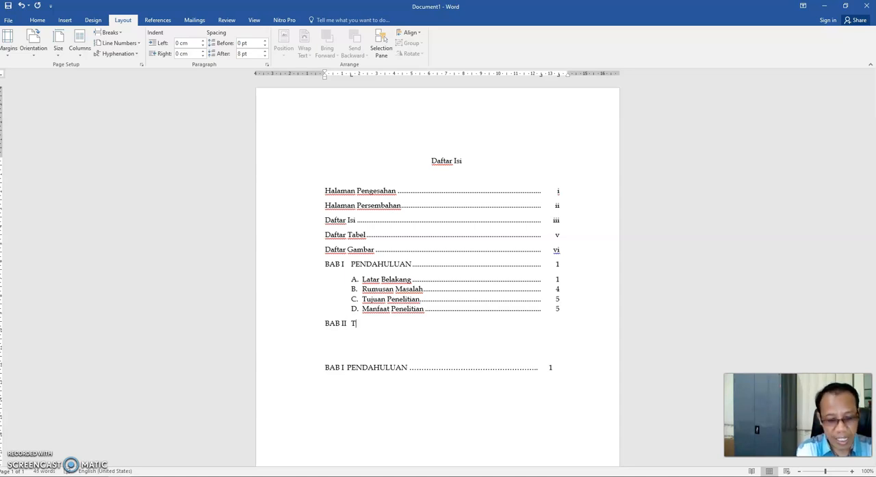
text(INJA)
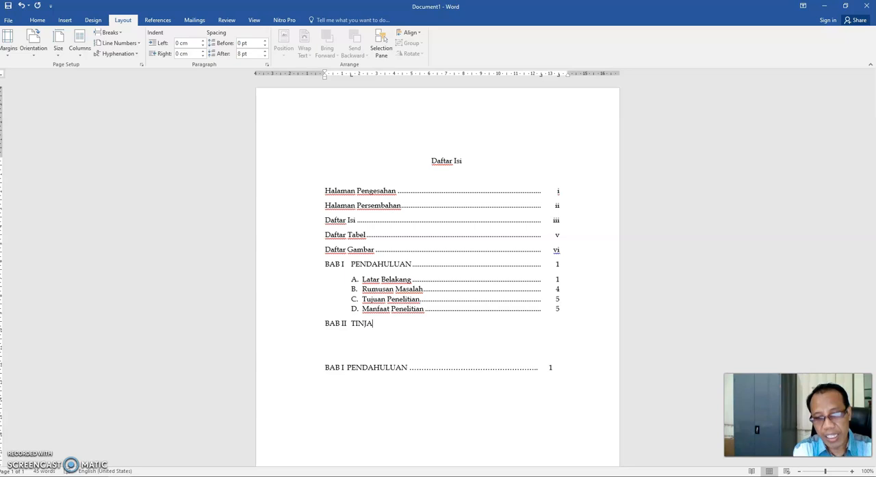
text(UAN)
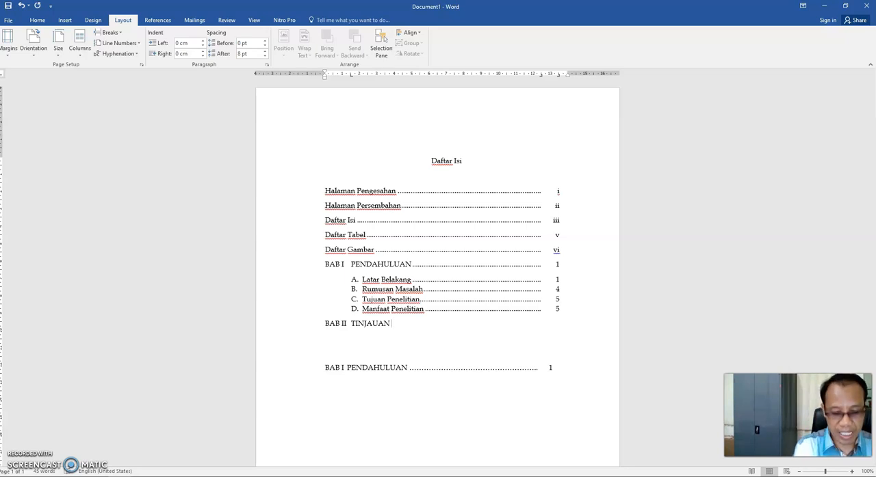
text(TEORI)
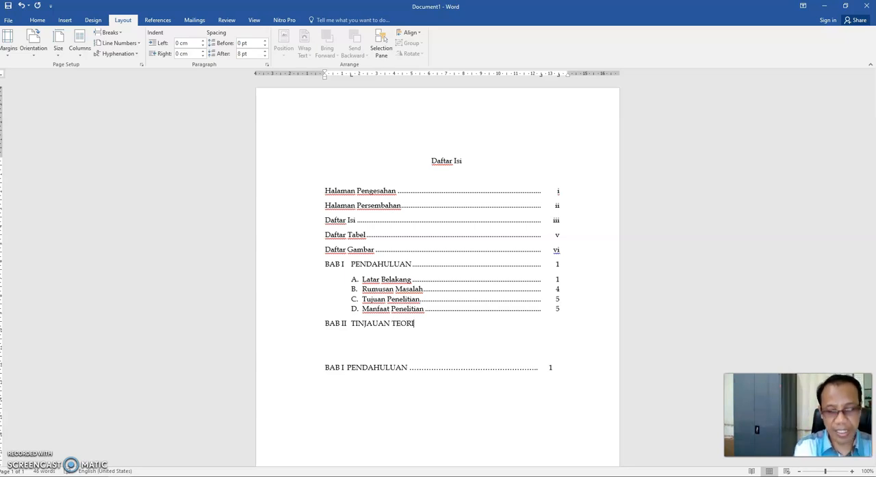